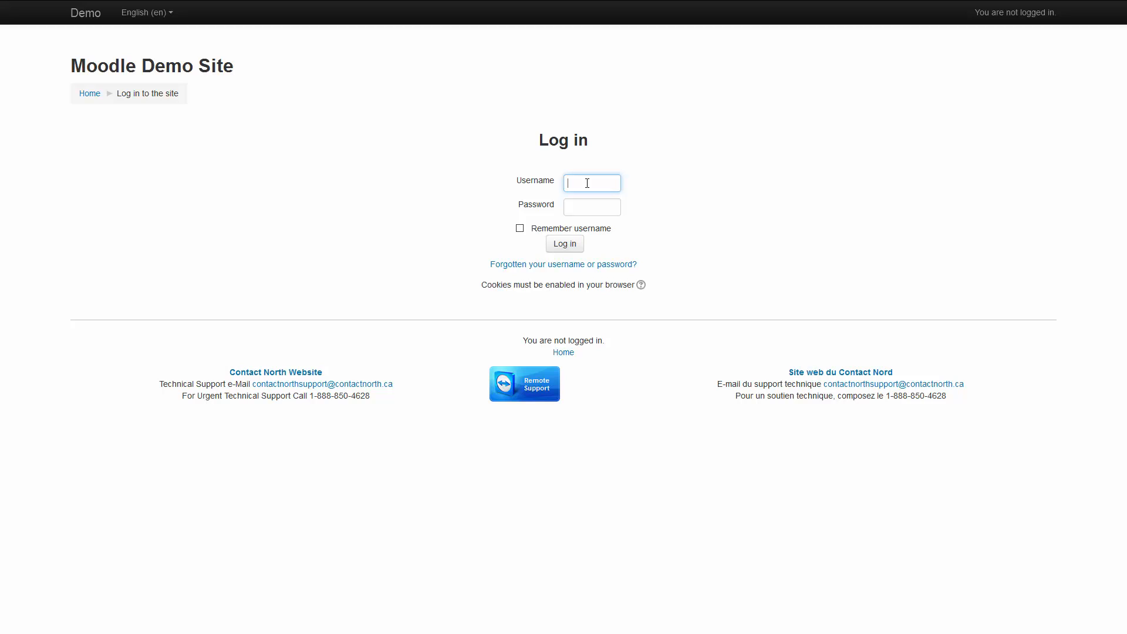
# Log in to the Moodle Demo Site with the account's username and password.
pyautogui.press('Tab')
pyautogui.write('moodle')
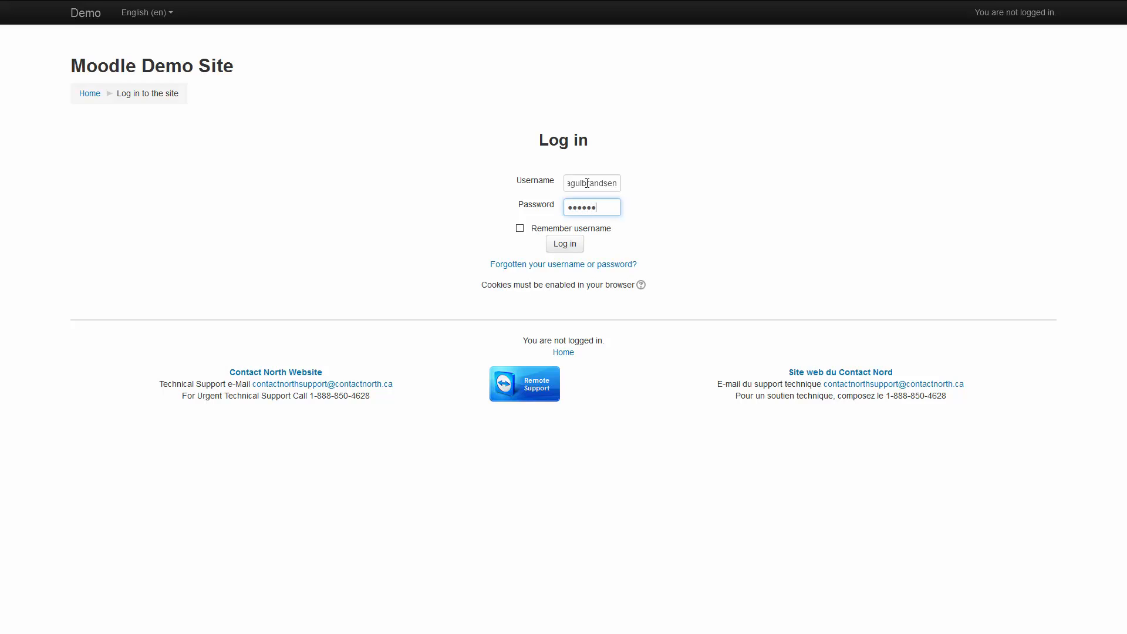
pyautogui.write('12')
pyautogui.press('Return')
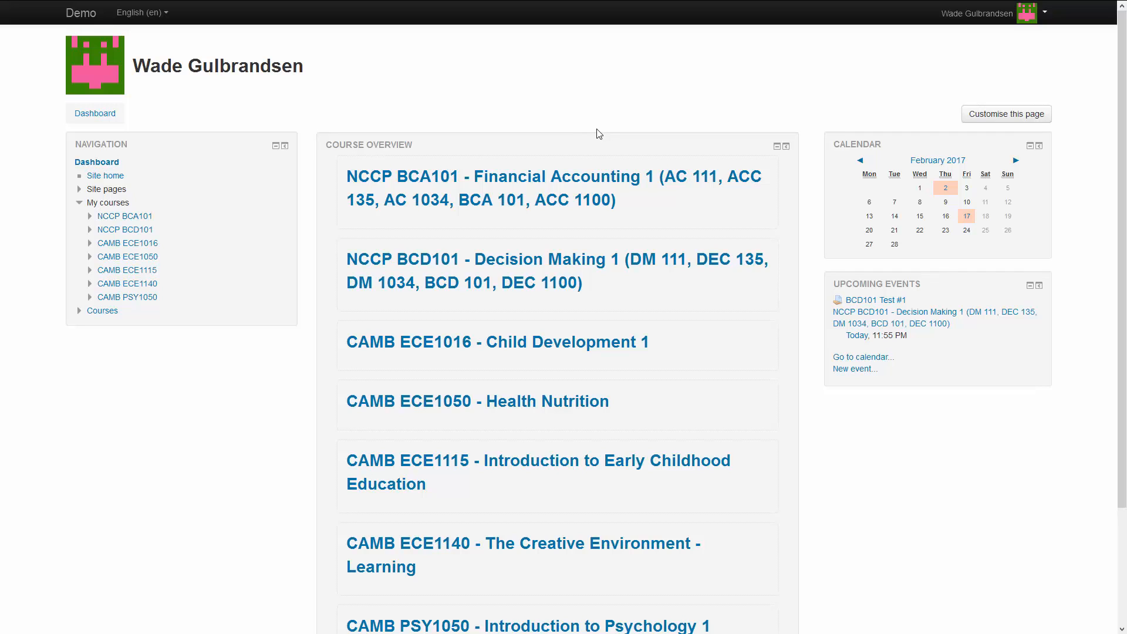
# Open the Enrolled users page of NCCP BCD101 under Course administration > Users.
pyautogui.click(386, 265)
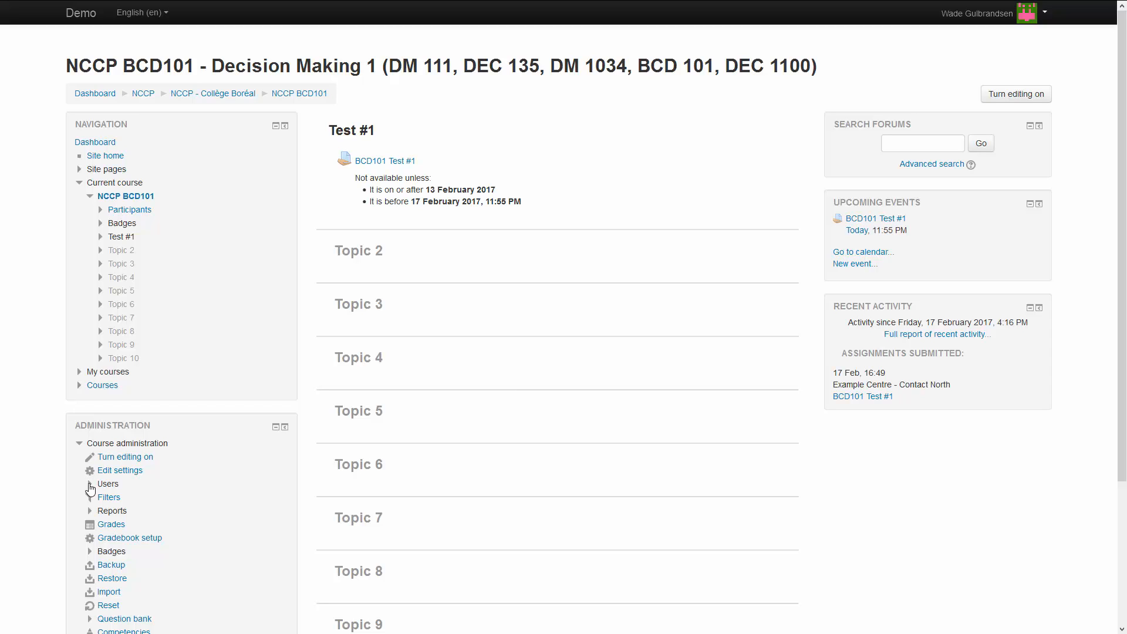
pyautogui.click(91, 487)
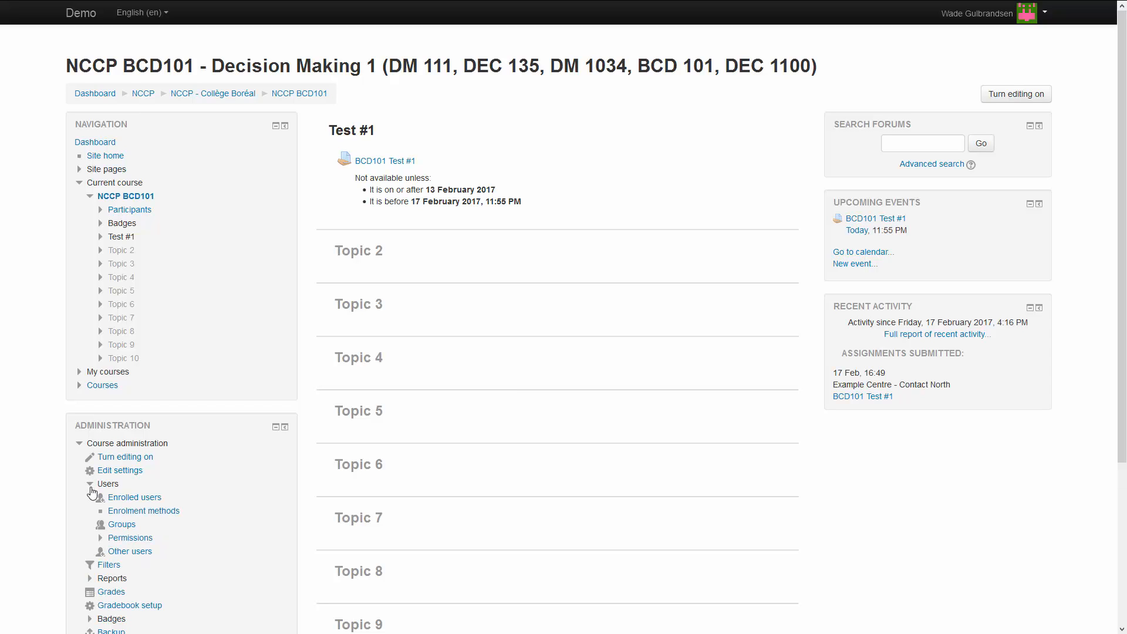
pyautogui.click(151, 498)
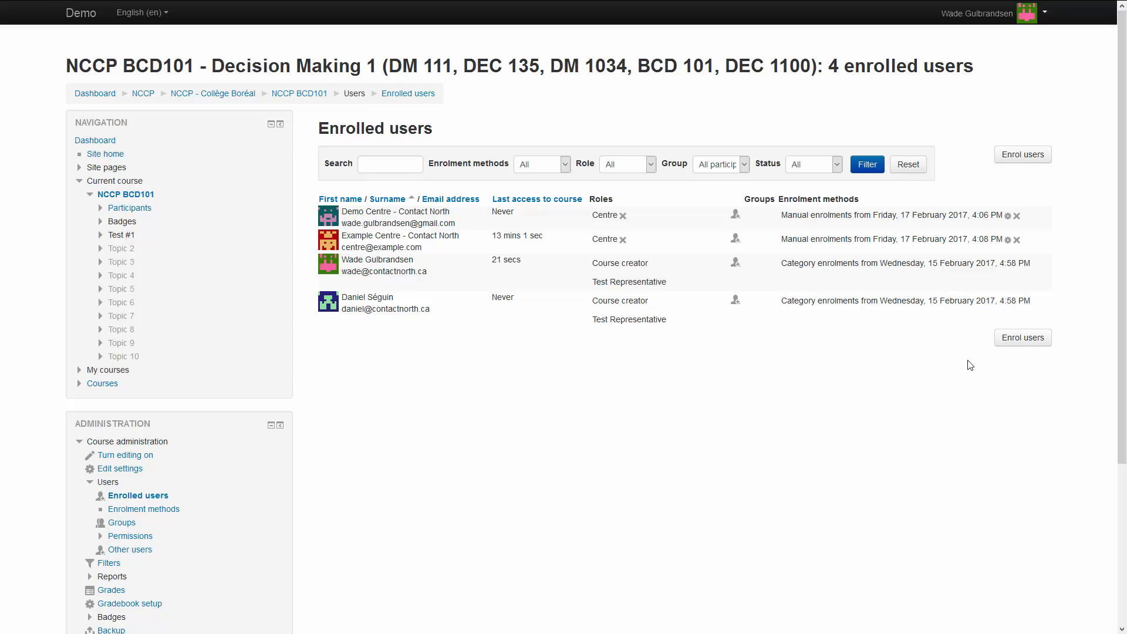
# Search users by name and enrol the second match in BCD101 with the Centre role.
pyautogui.click(1021, 345)
pyautogui.click(1022, 346)
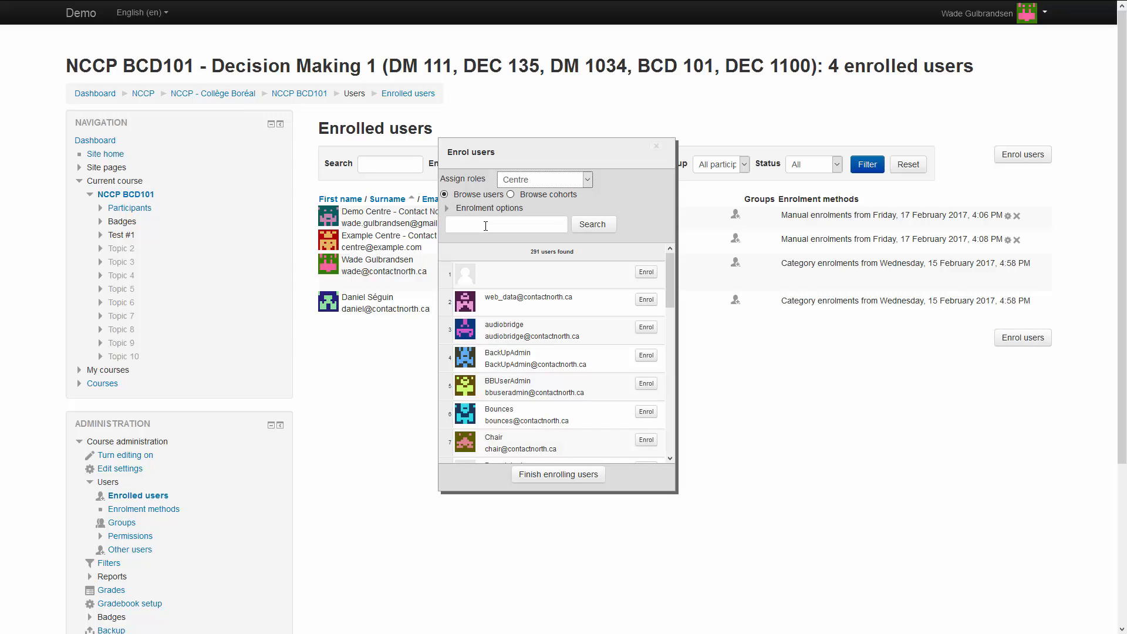
pyautogui.click(485, 226)
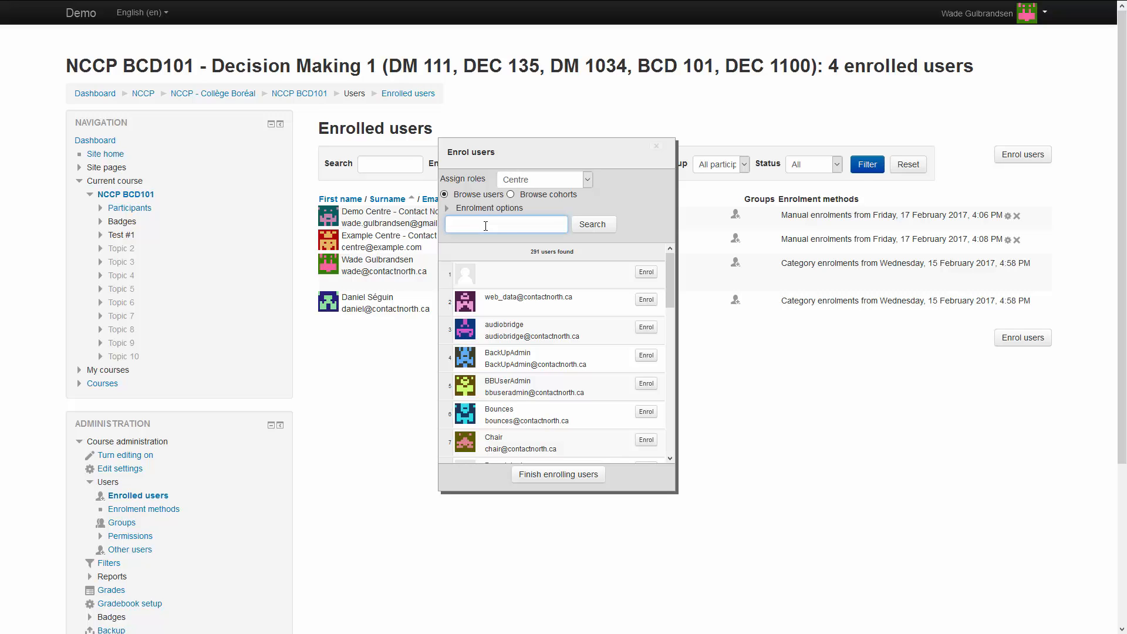
pyautogui.write('henry')
pyautogui.click(592, 226)
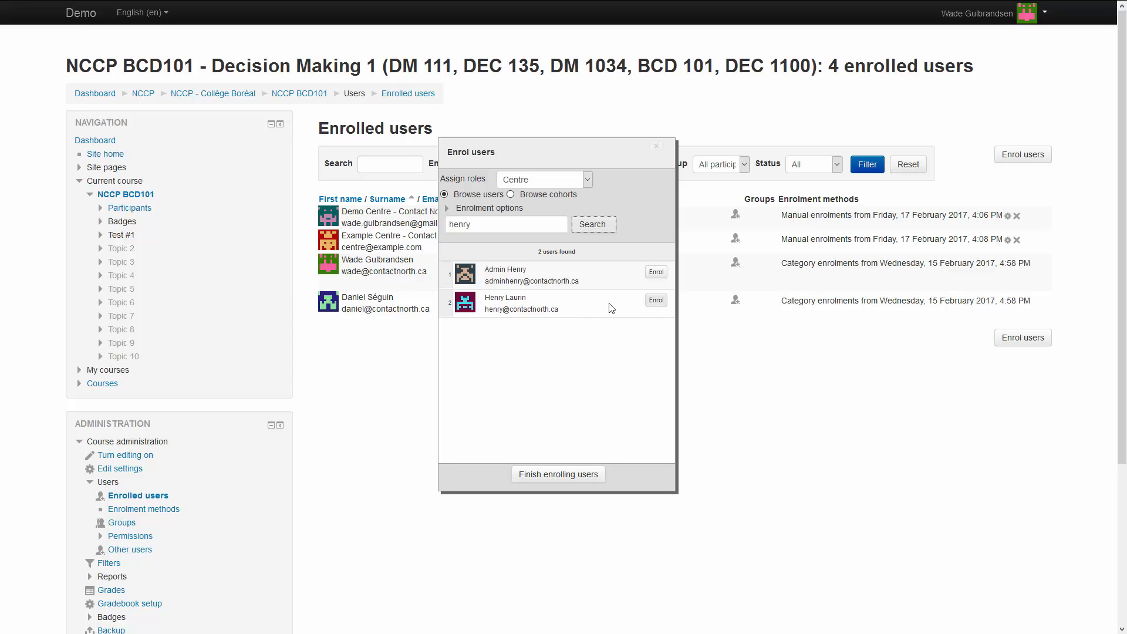
pyautogui.click(655, 301)
pyautogui.click(656, 302)
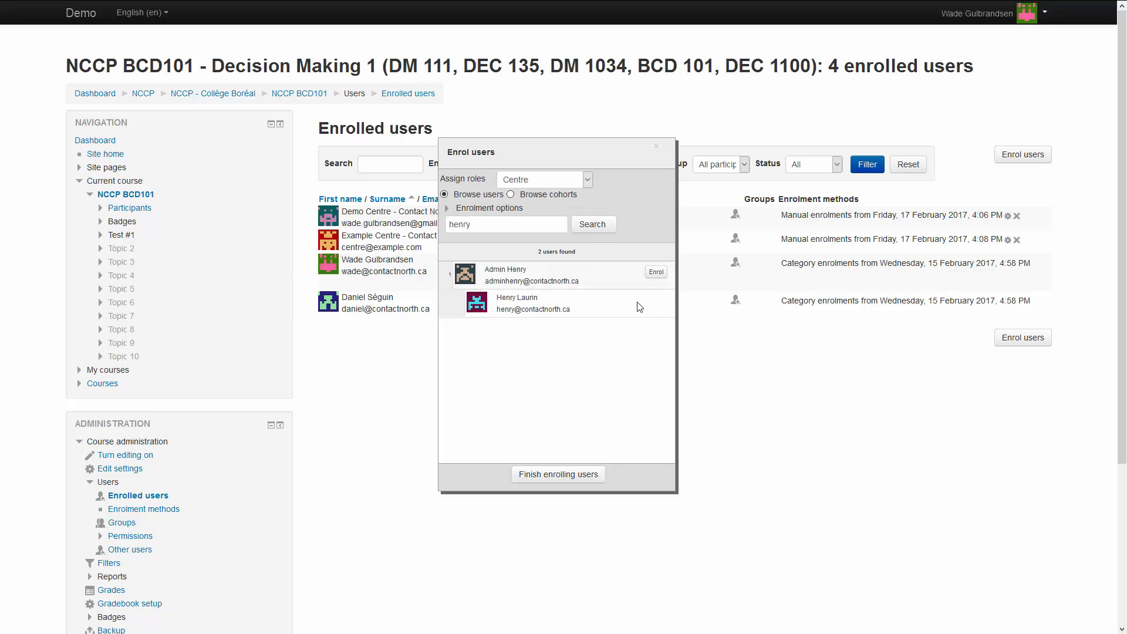
pyautogui.click(551, 473)
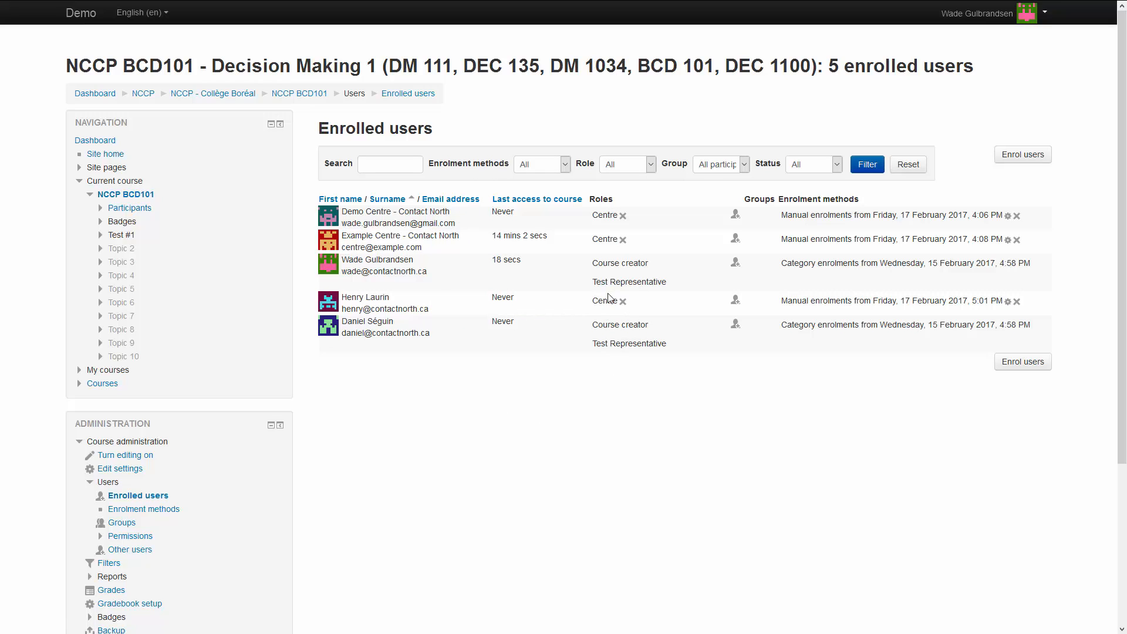
# Return to the NCCP BCD101 course page and turn editing on.
pyautogui.doubleClick(635, 201)
pyautogui.click(562, 433)
pyautogui.click(302, 98)
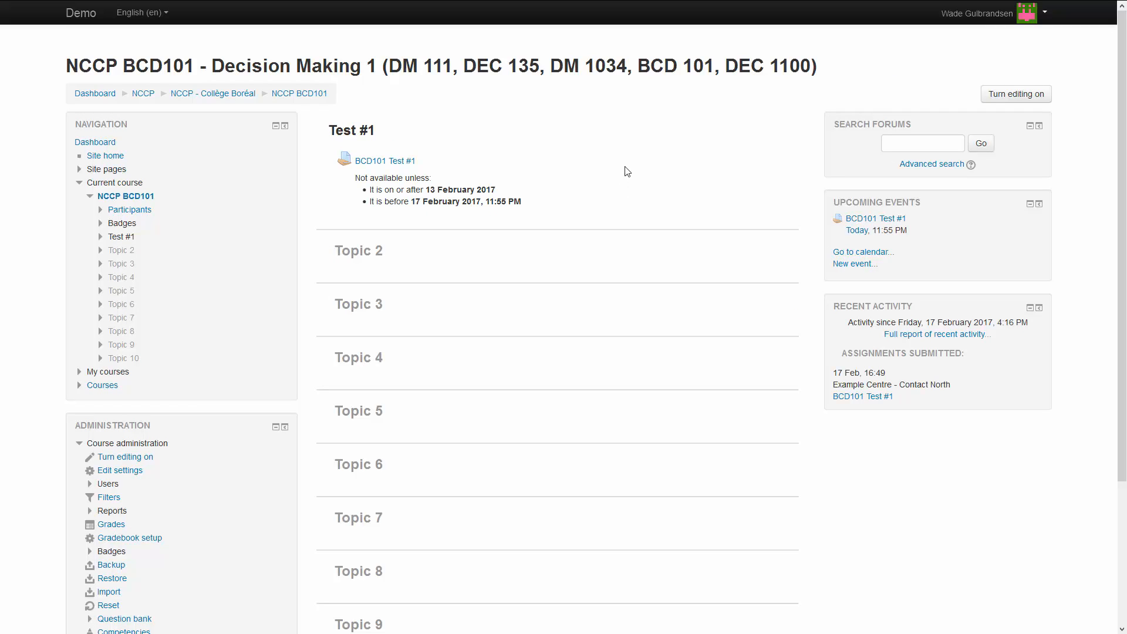
pyautogui.click(1007, 96)
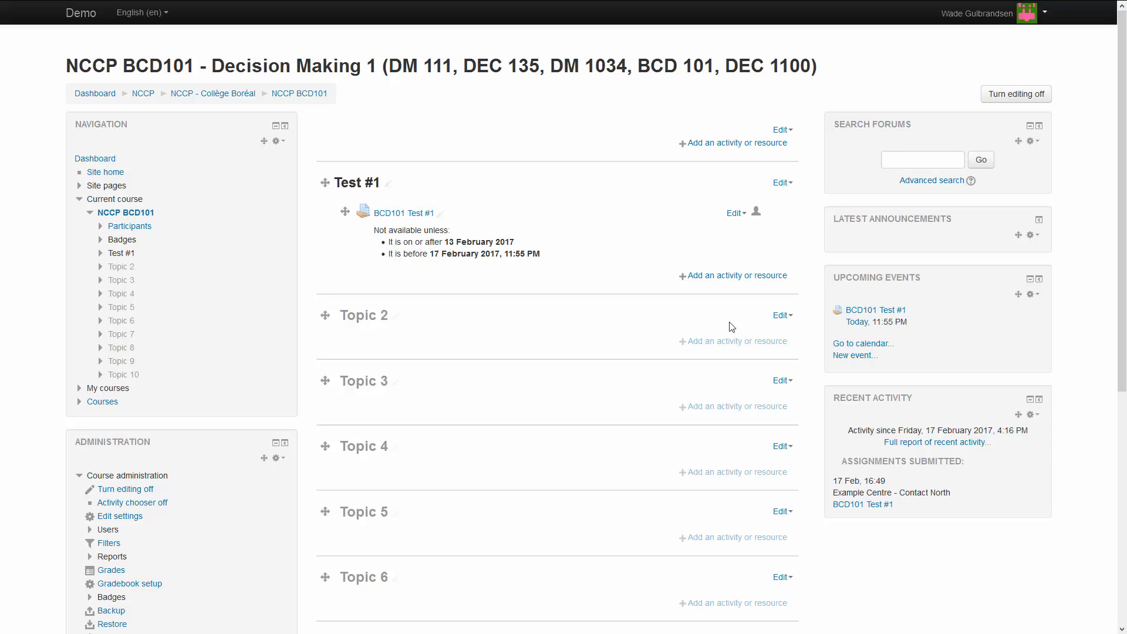
# Show the hidden Topic 2 section and rename it 'Test #2'.
pyautogui.click(780, 317)
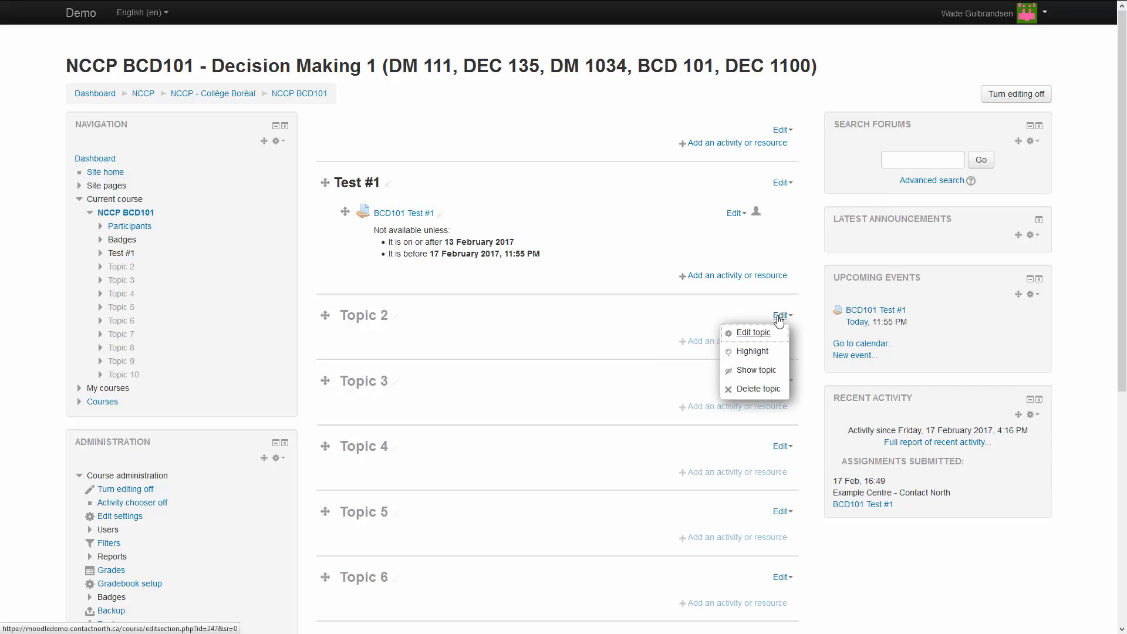
pyautogui.click(754, 370)
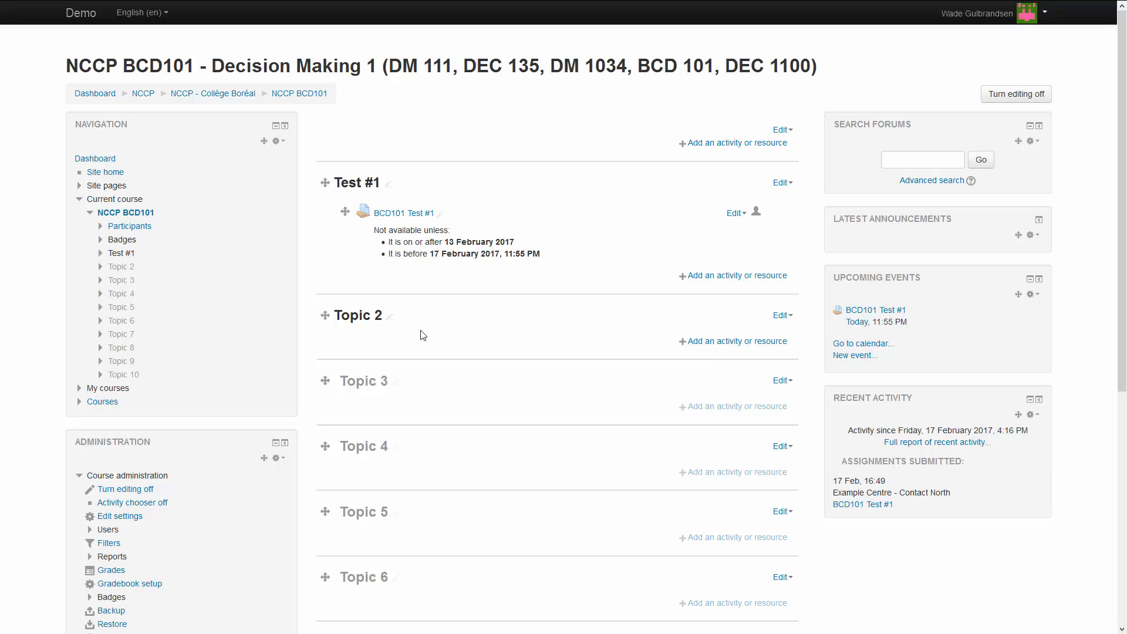
pyautogui.click(391, 321)
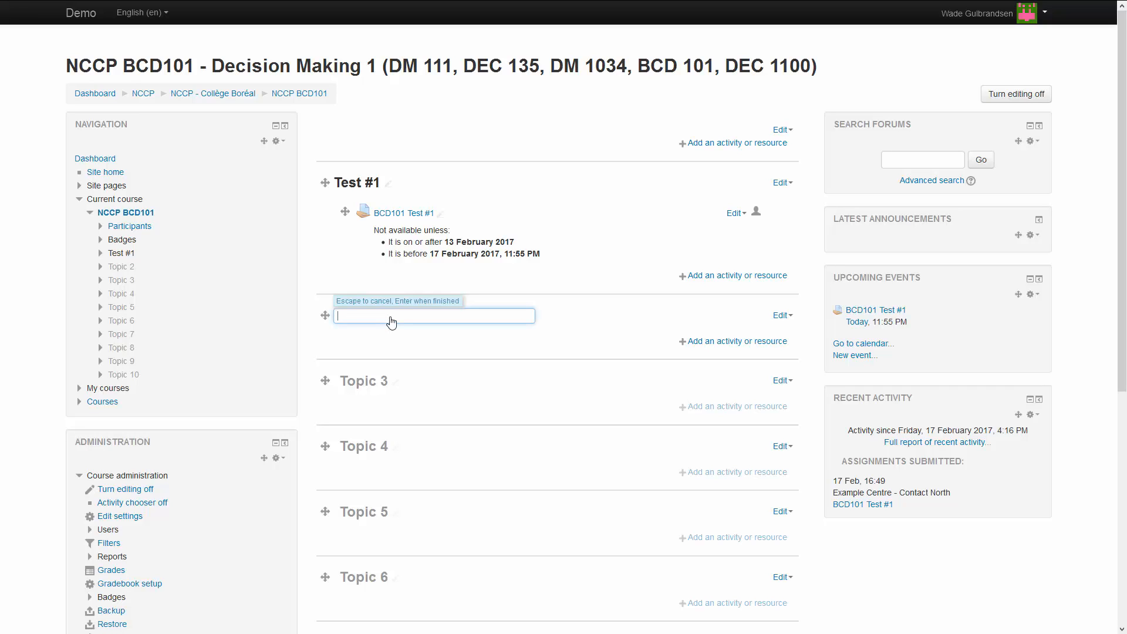
pyautogui.write('Test #2')
pyautogui.press('Return')
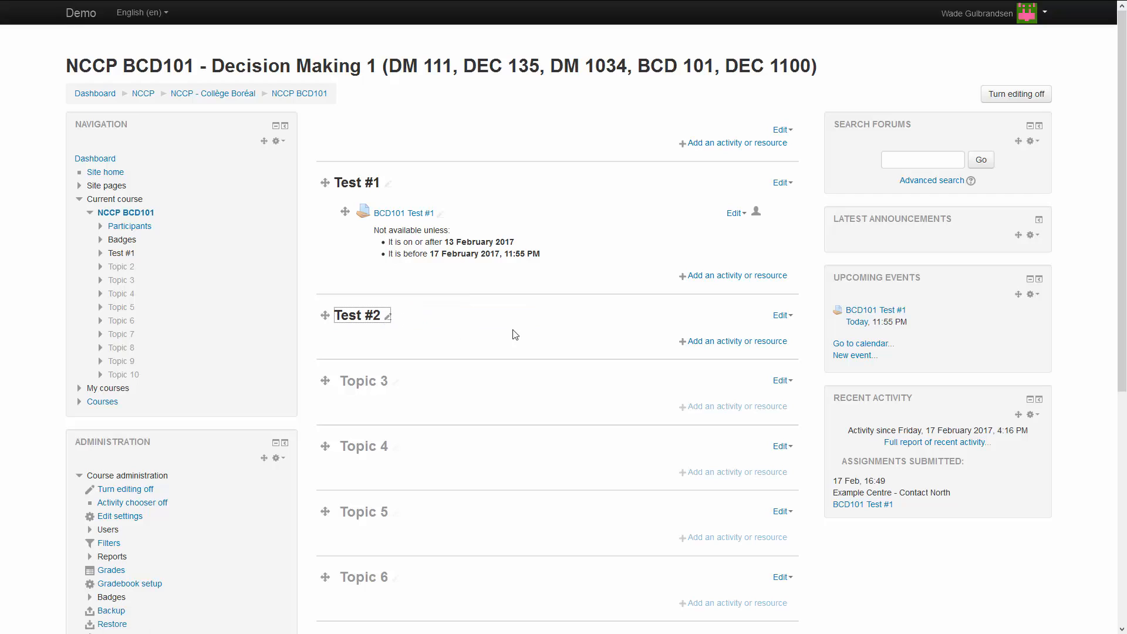
# Add a new Assignment activity to the Test #2 section.
pyautogui.click(721, 346)
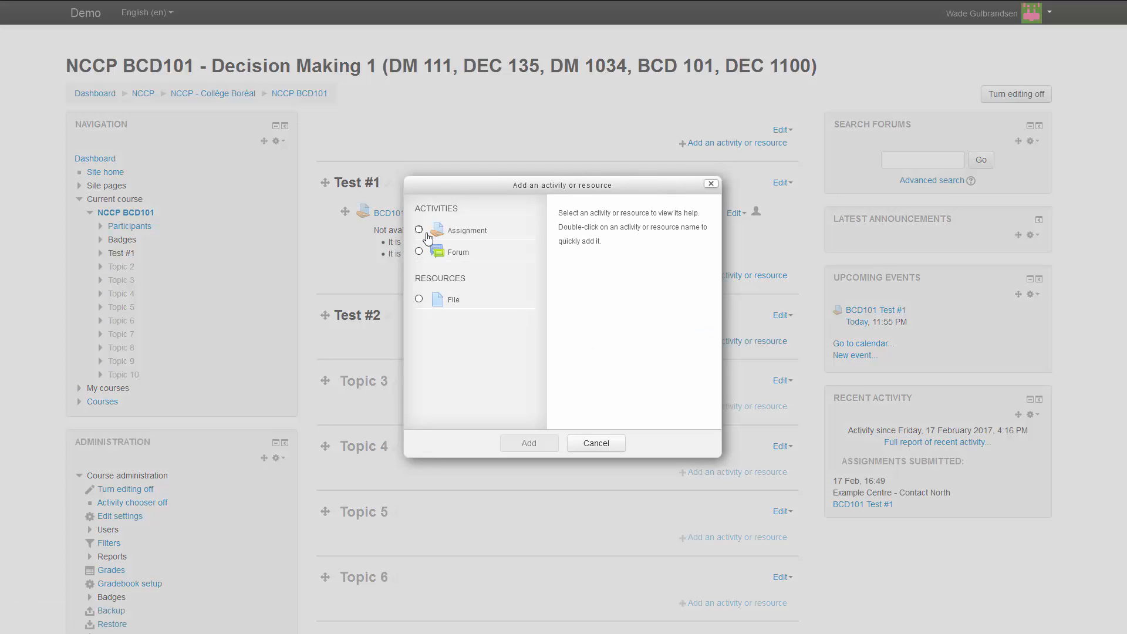
pyautogui.click(419, 232)
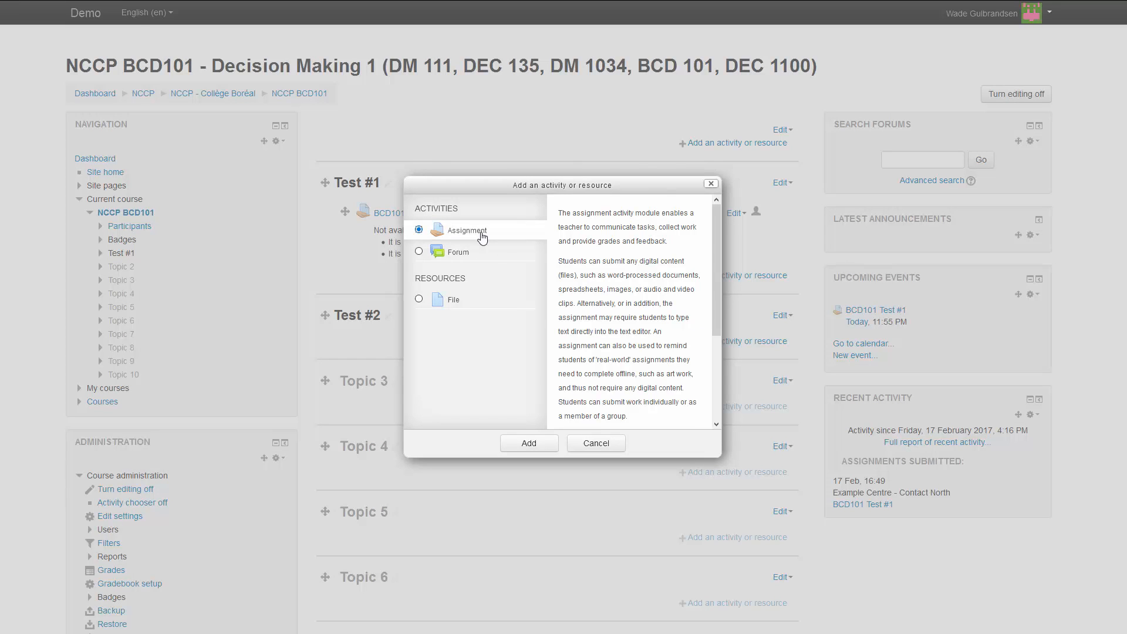
pyautogui.click(537, 445)
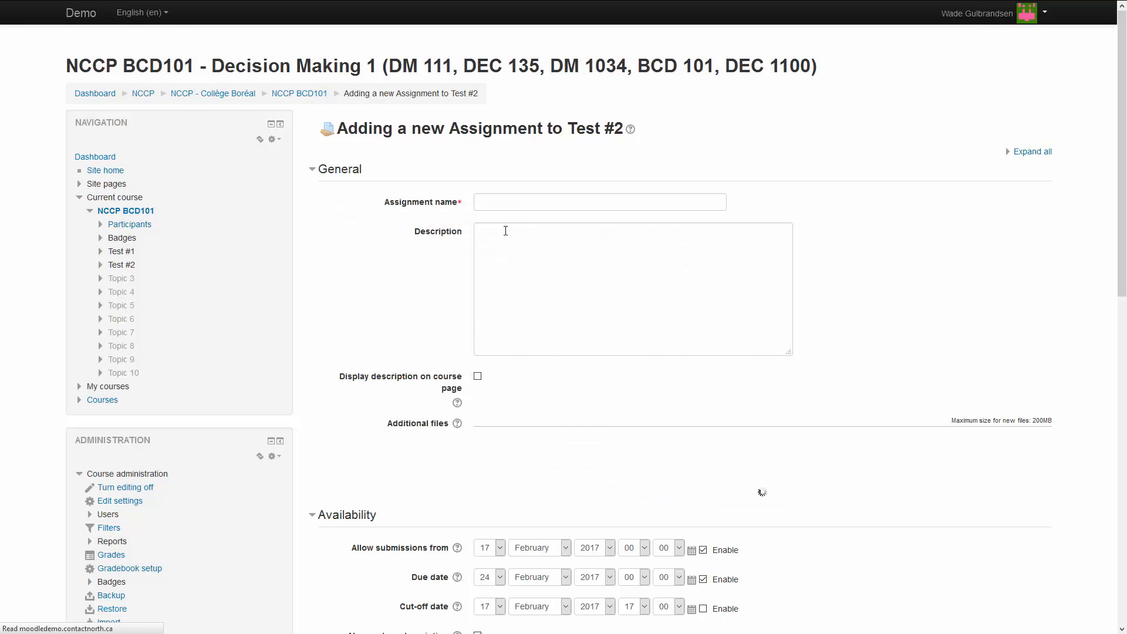
pyautogui.click(505, 201)
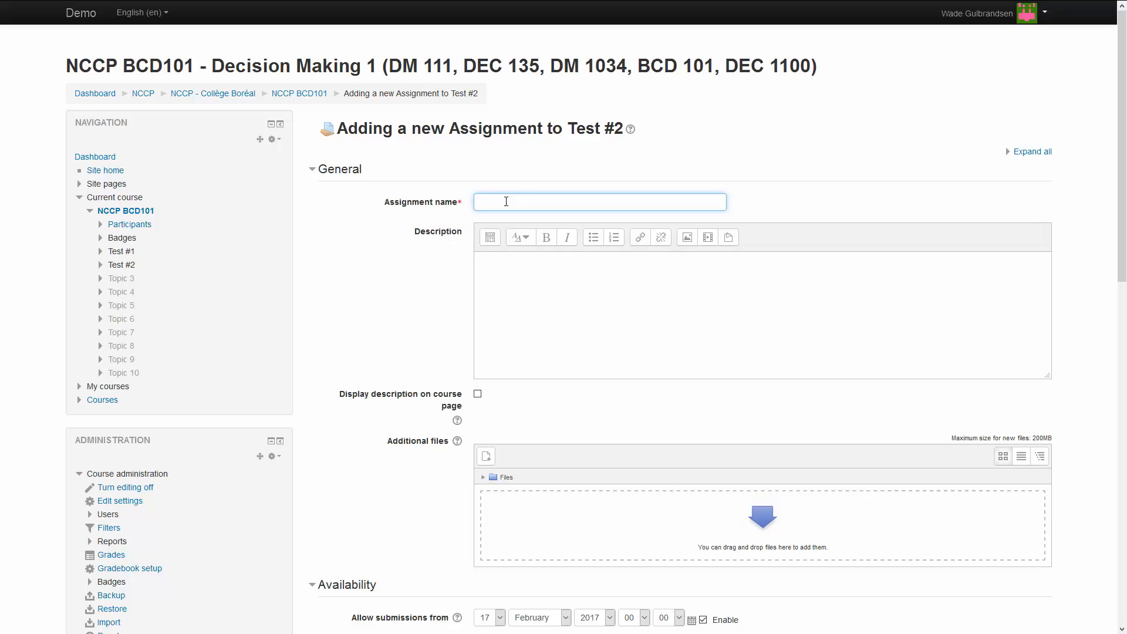
# Name the assignment 'BCD101 Test #2' and attach BCD101 Test #2.pdf as an additional file.
pyautogui.write('BCD101 Test #2')
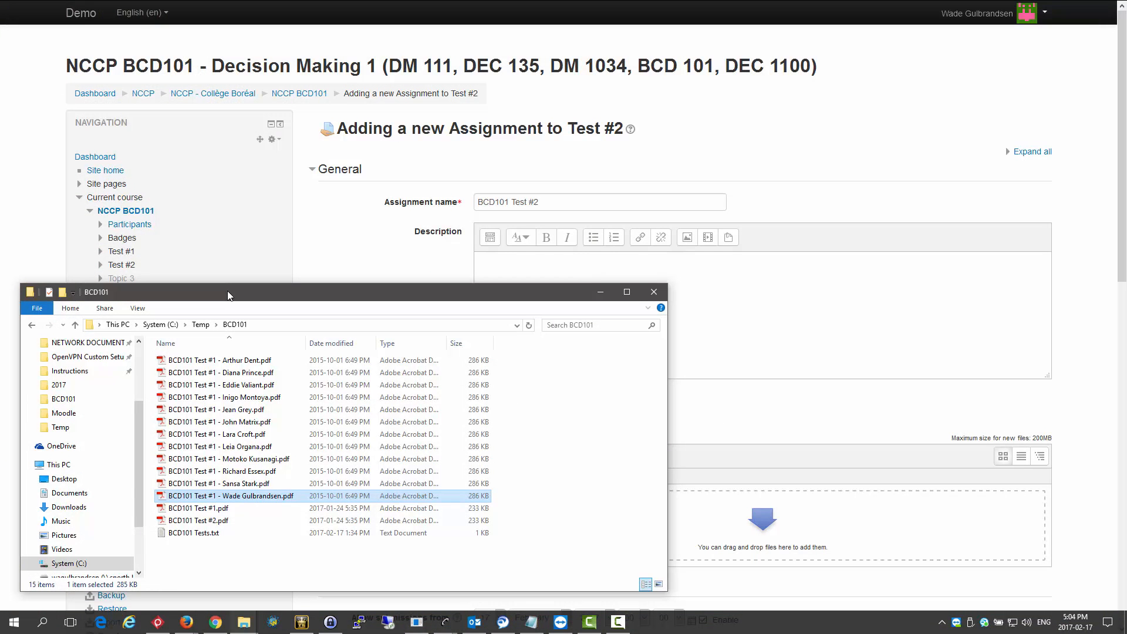
pyautogui.click(202, 520)
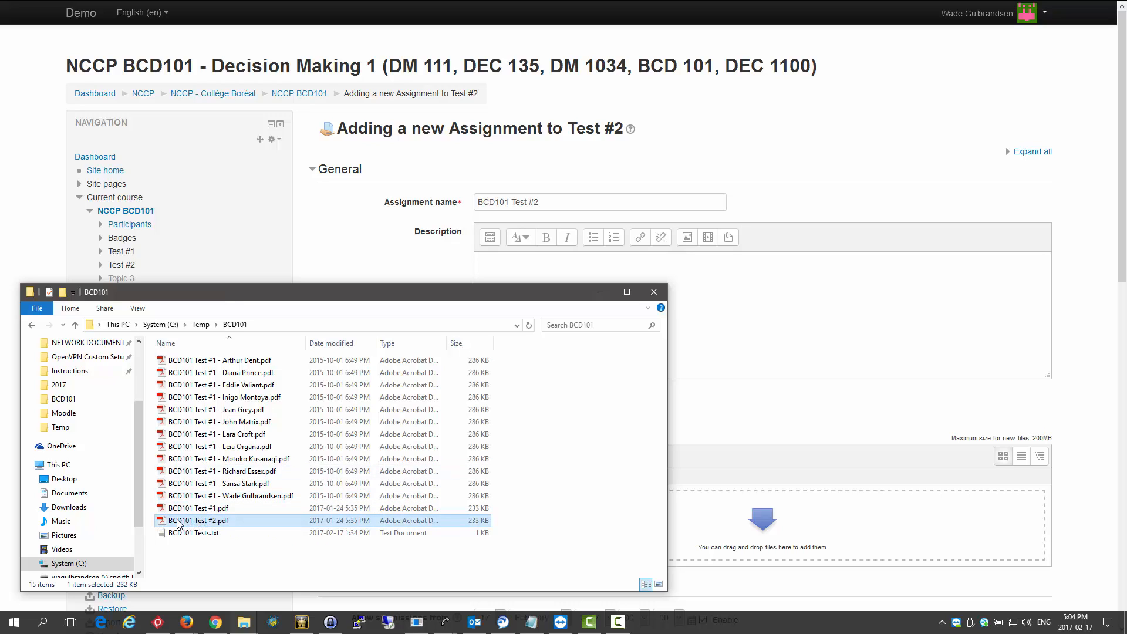
pyautogui.moveTo(608, 499); pyautogui.dragTo(812, 537)
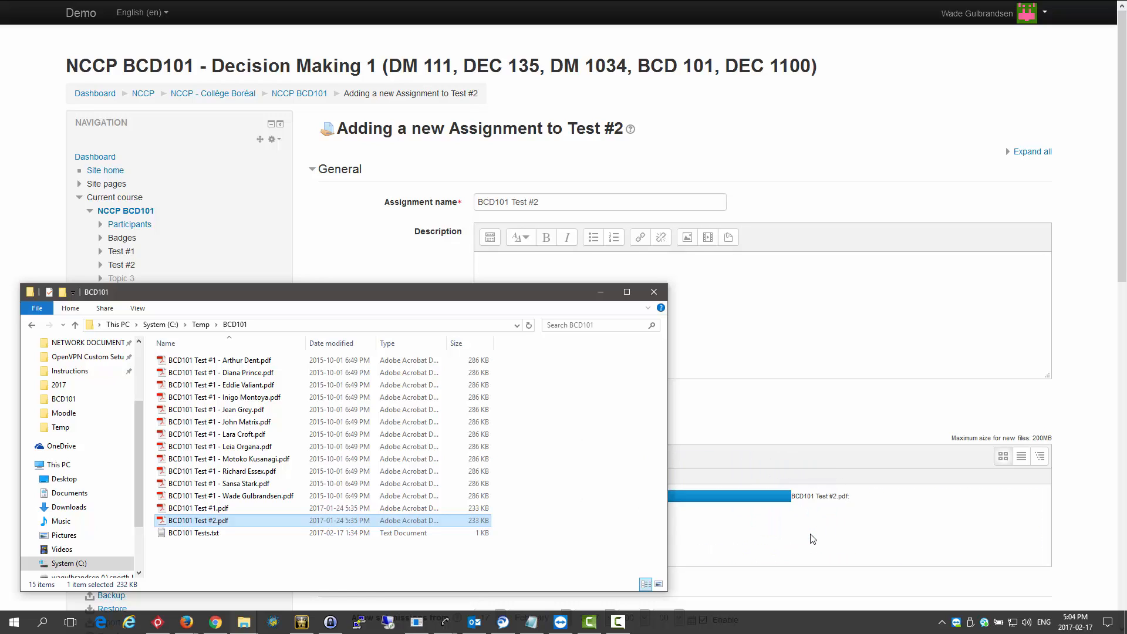
pyautogui.click(764, 425)
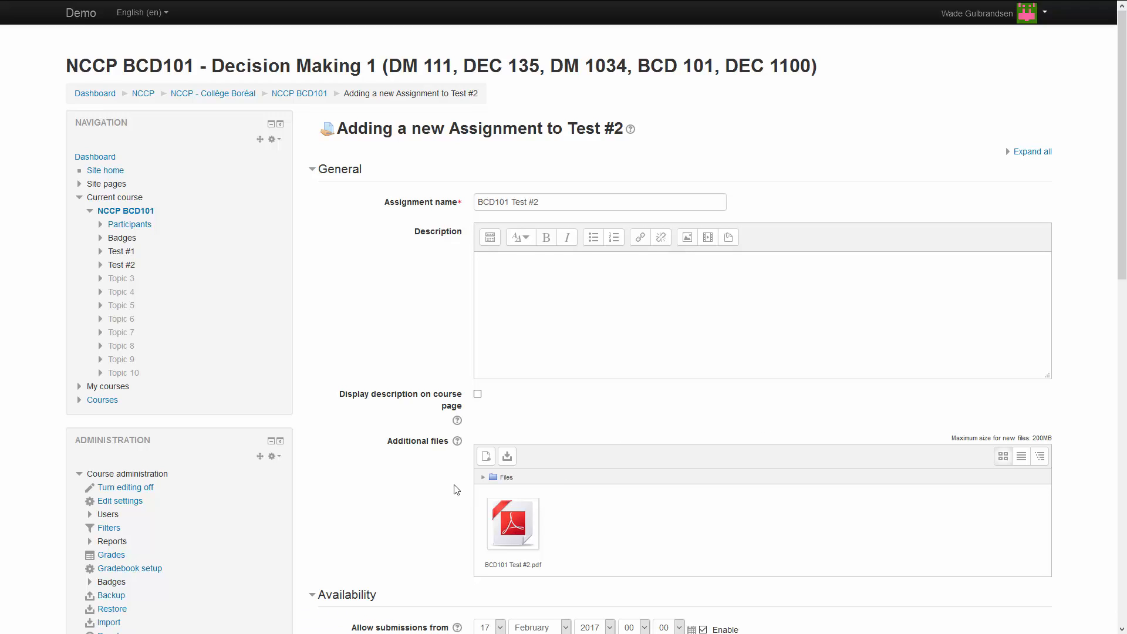
pyautogui.scroll(-3, 370, 435)
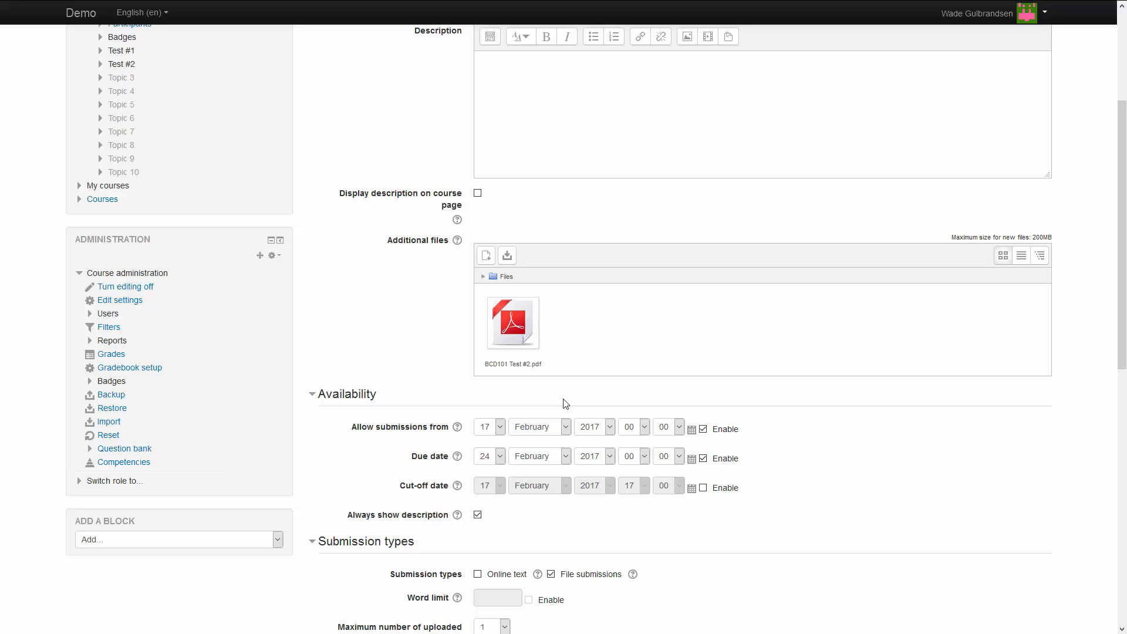
# Set Allow submissions from to 24 February 2017, 00:00.
pyautogui.click(499, 428)
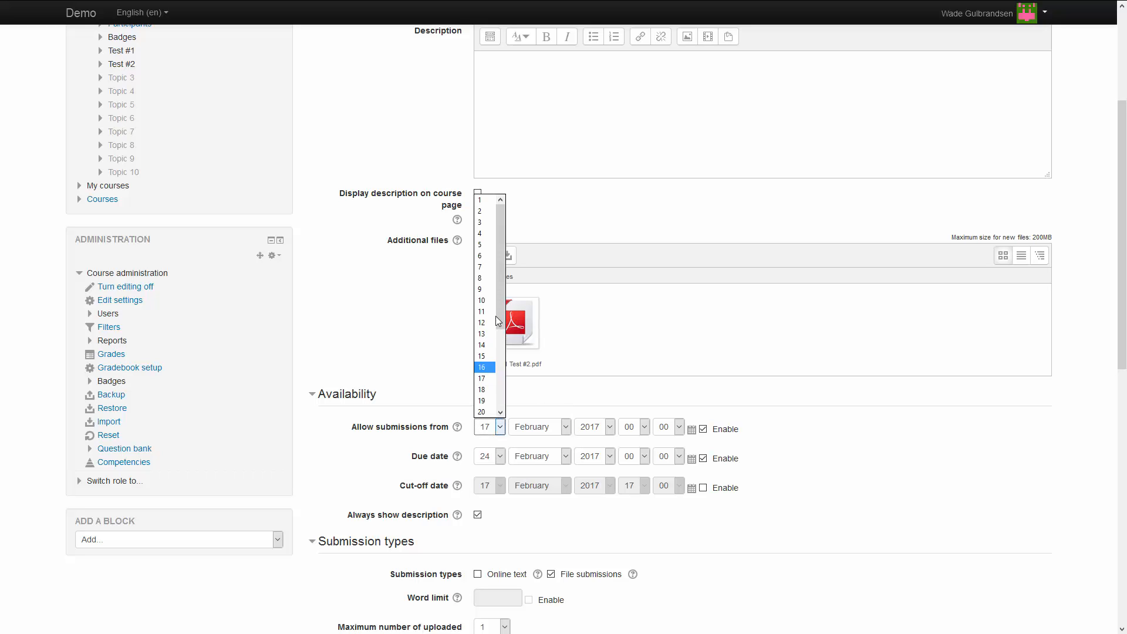
pyautogui.moveTo(502, 326); pyautogui.dragTo(502, 393)
pyautogui.click(485, 352)
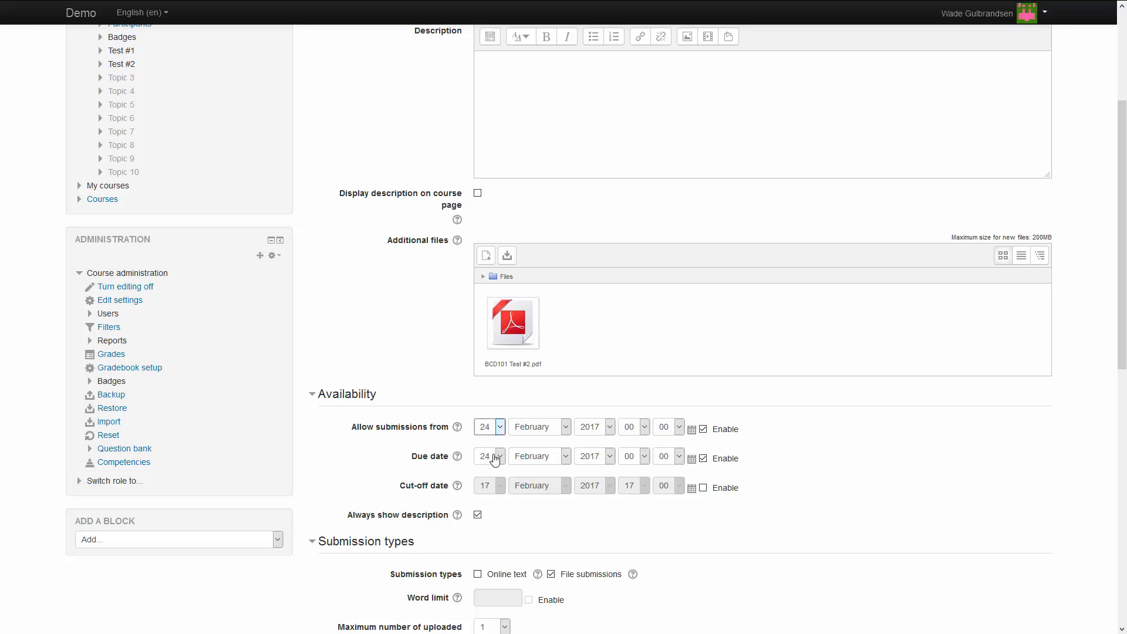
# Set the due date to 24 February 2017 at 23:55.
pyautogui.click(642, 462)
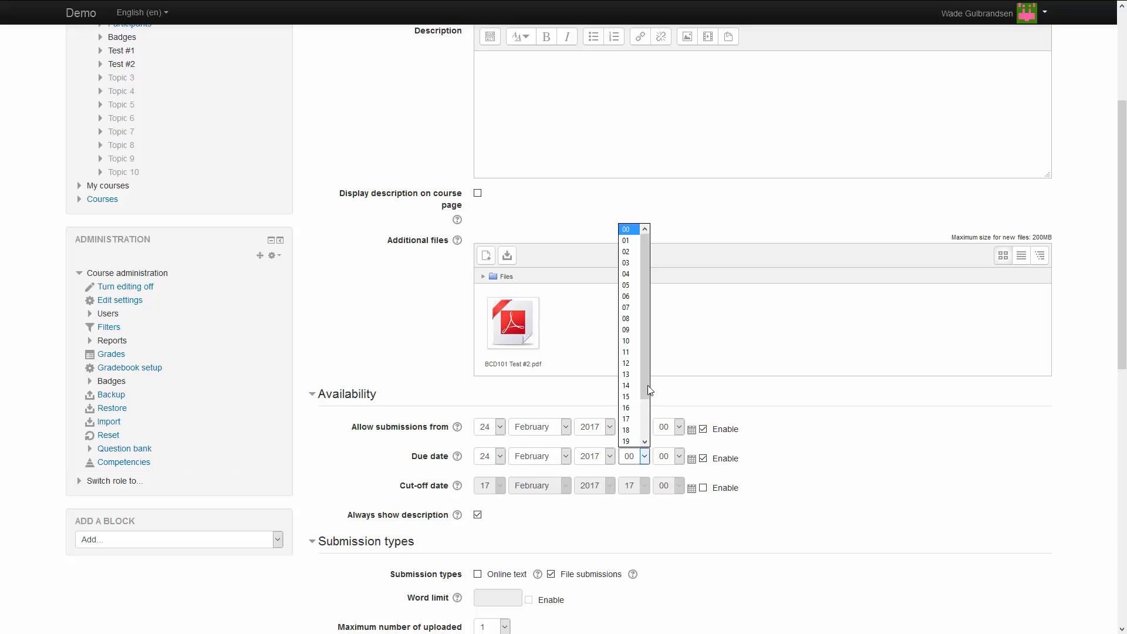
pyautogui.click(647, 421)
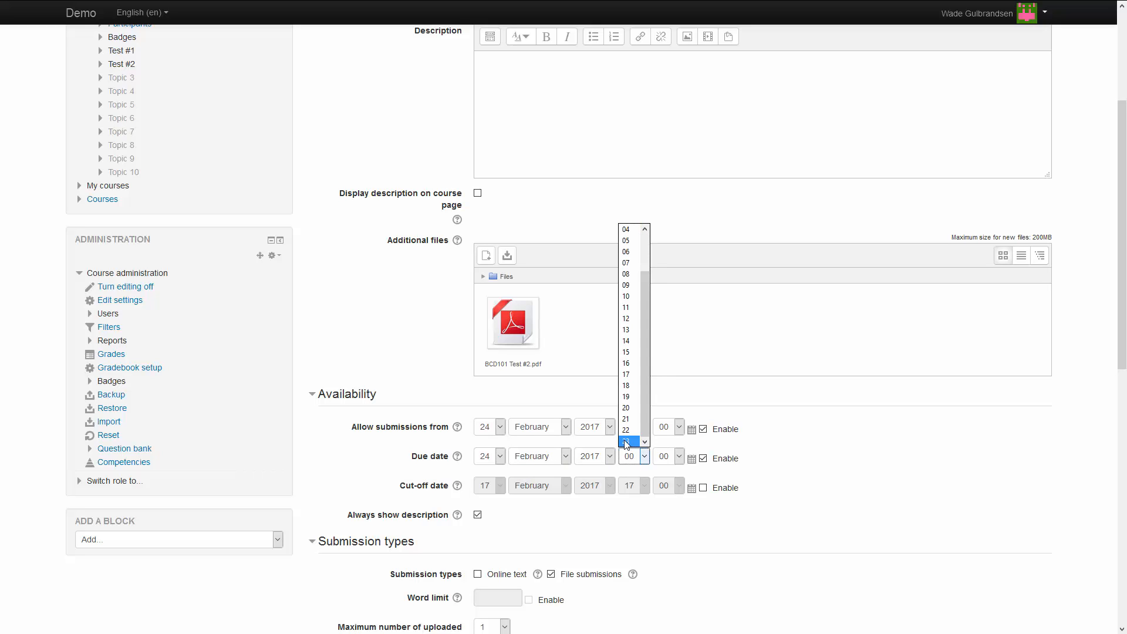
pyautogui.click(634, 441)
pyautogui.click(668, 457)
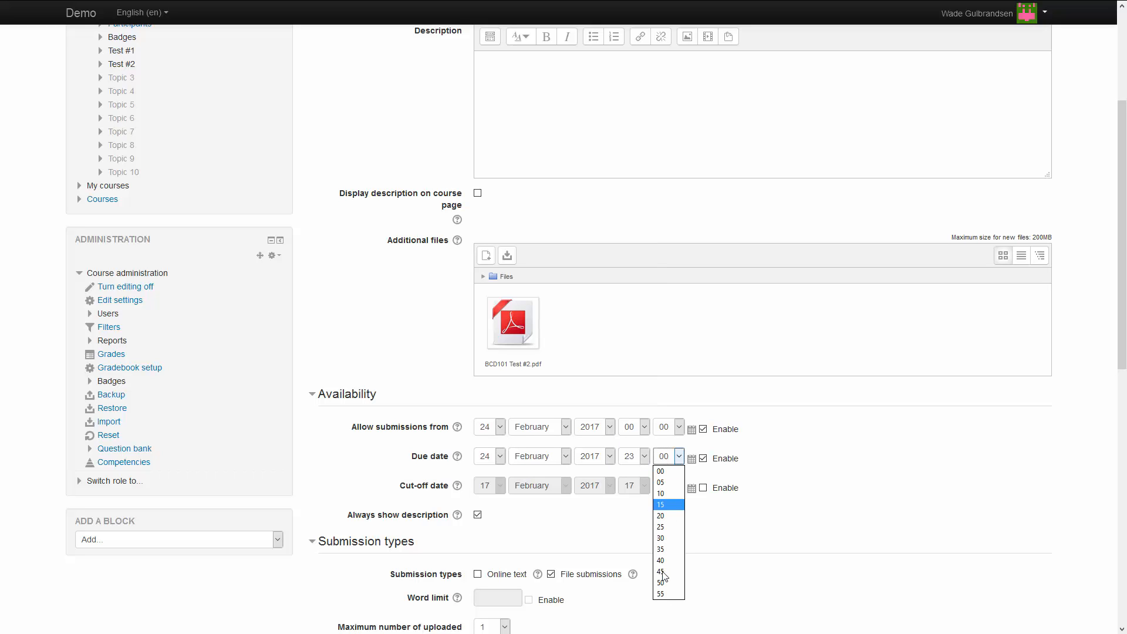
pyautogui.click(663, 595)
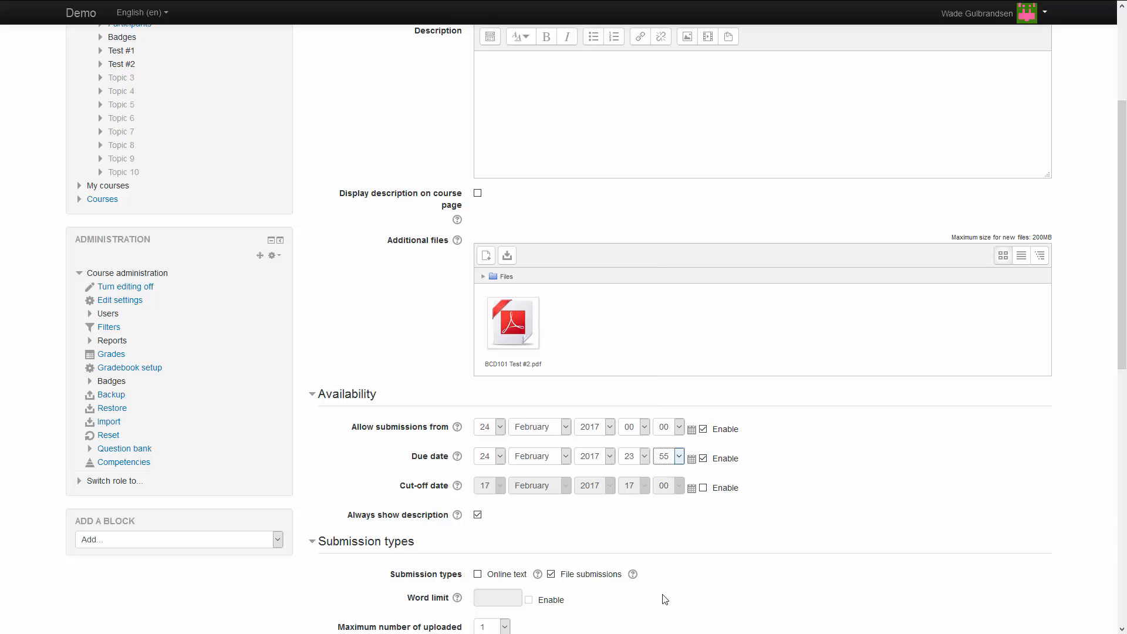
pyautogui.click(866, 485)
# Raise the maximum number of uploaded files per submission from 1 to 100.
pyautogui.scroll(-2, 838, 449)
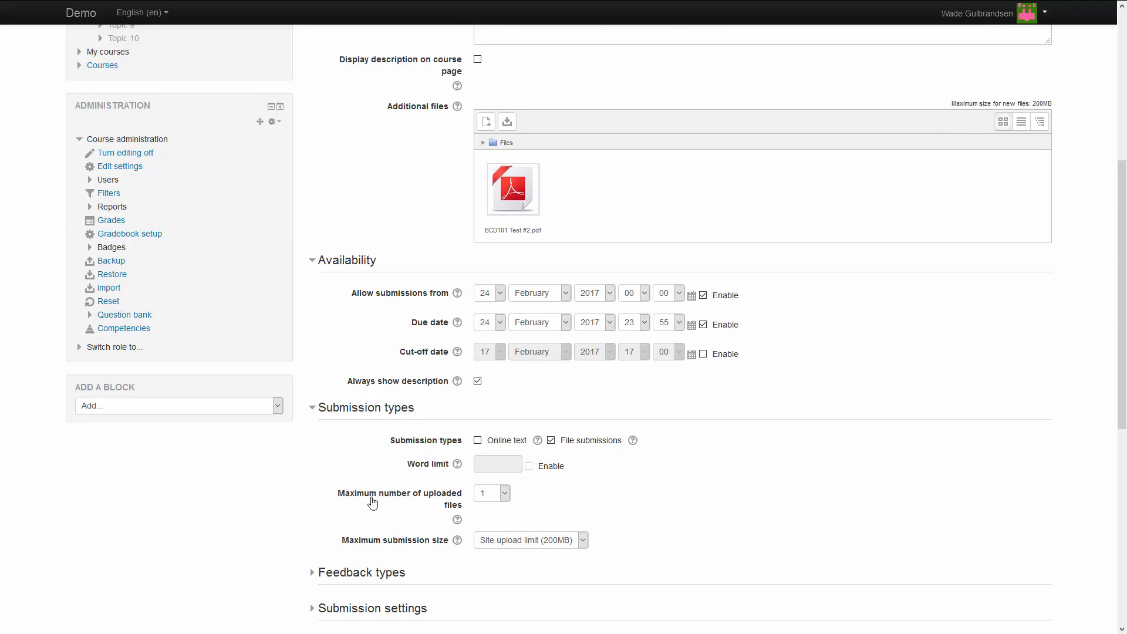
pyautogui.click(505, 494)
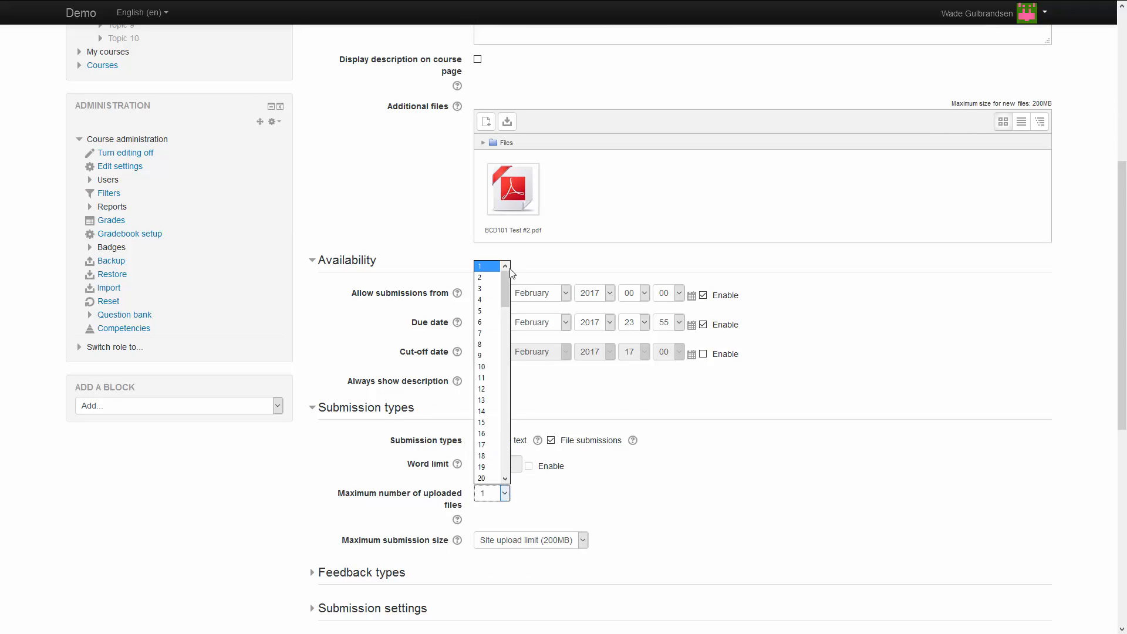
pyautogui.moveTo(508, 296); pyautogui.dragTo(506, 481)
pyautogui.click(487, 478)
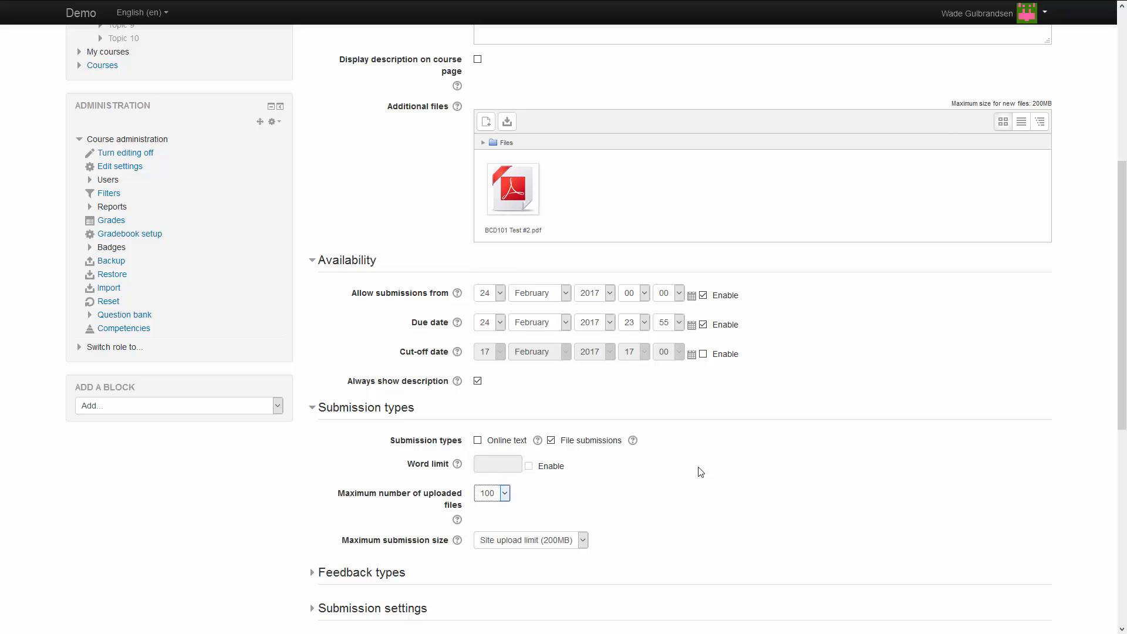
pyautogui.scroll(-5, 698, 470)
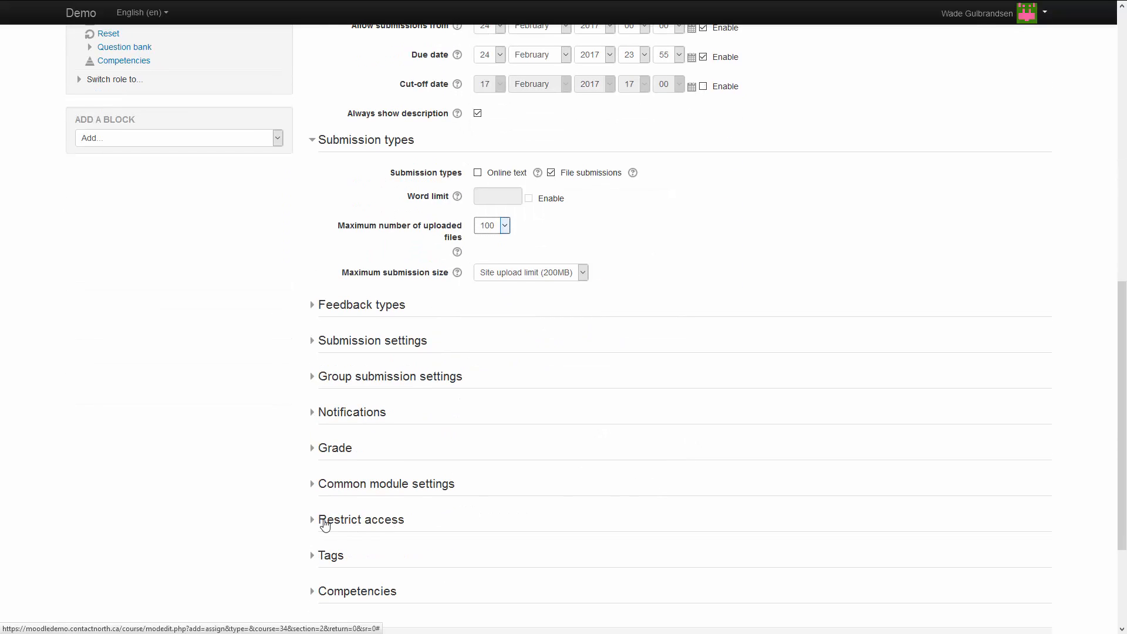
# Add a Date access restriction making the assignment available from 17 February 2017, 00:00.
pyautogui.click(327, 521)
pyautogui.scroll(-4, 603, 499)
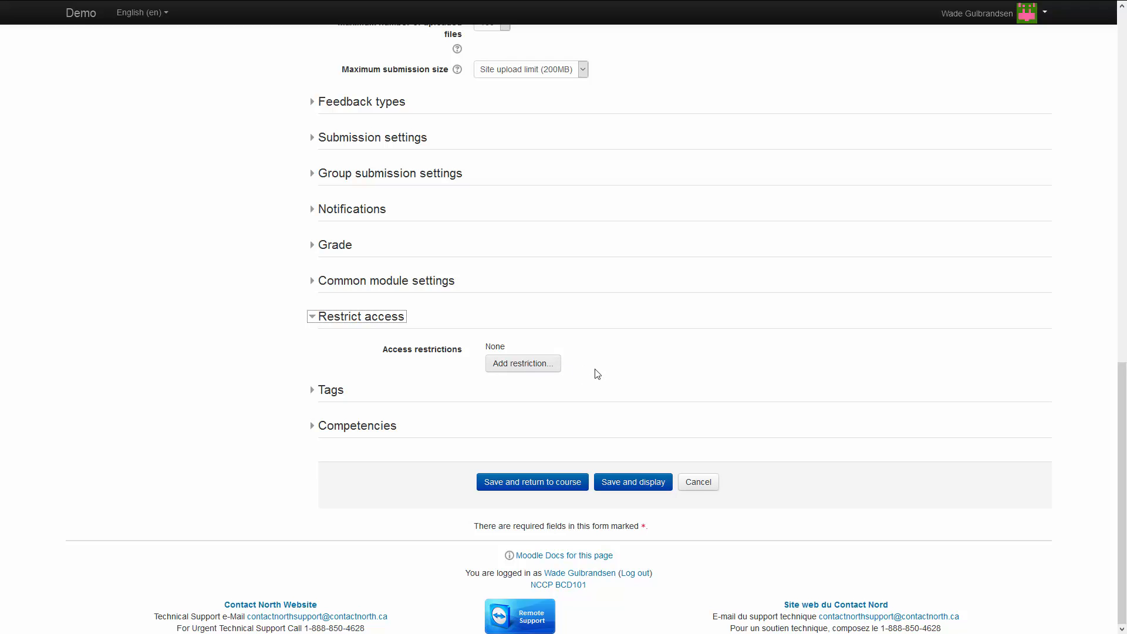
pyautogui.click(527, 366)
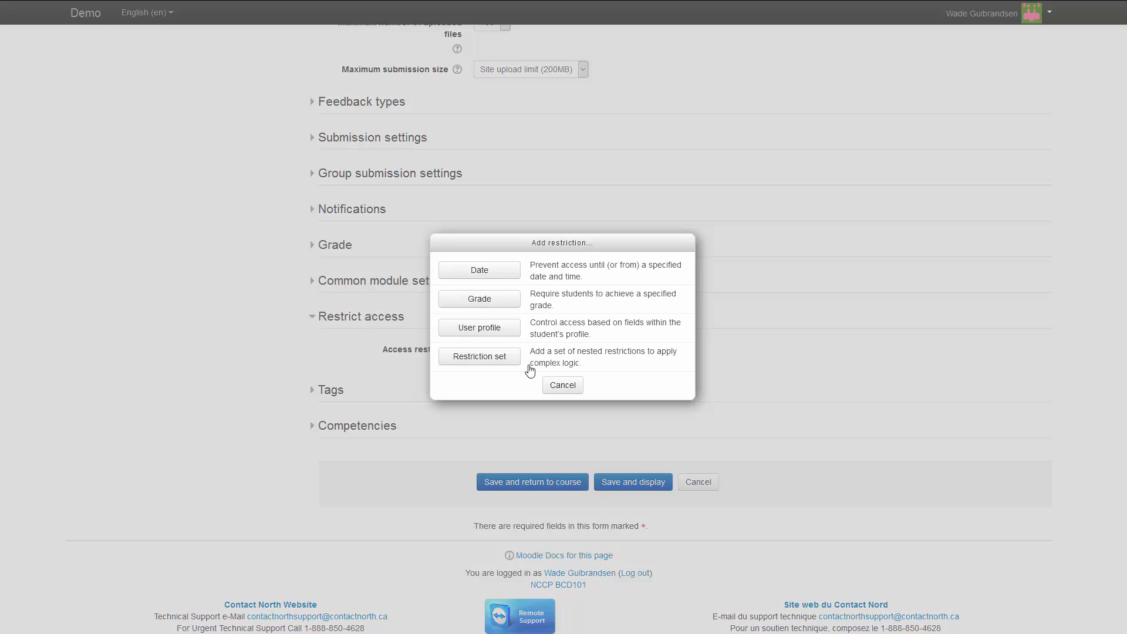
pyautogui.click(486, 271)
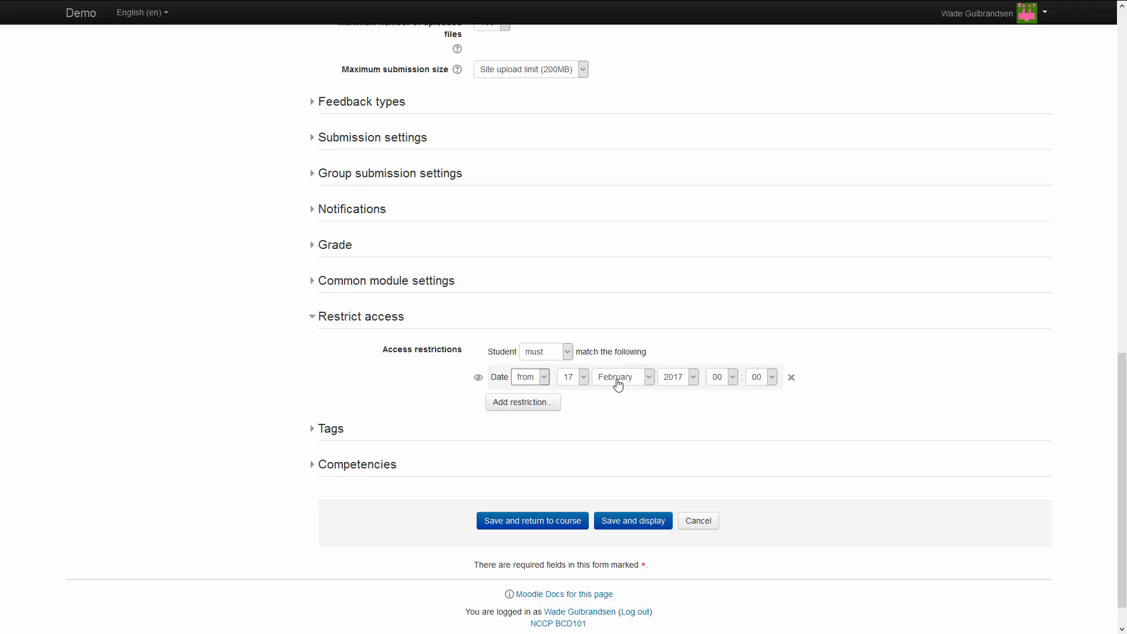
pyautogui.click(583, 378)
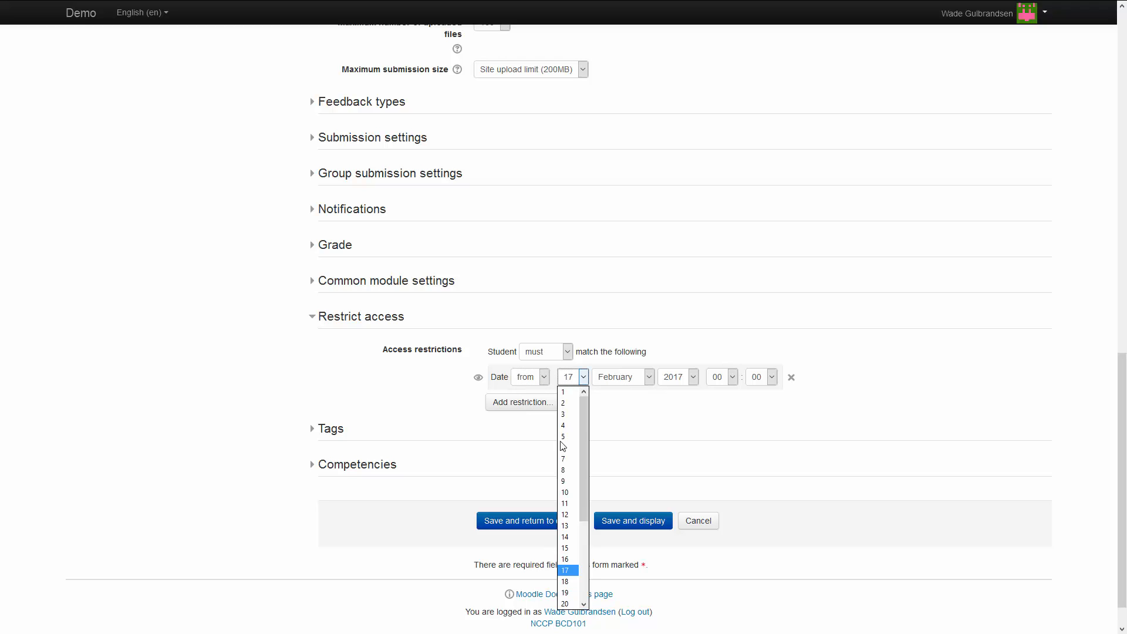
pyautogui.click(565, 570)
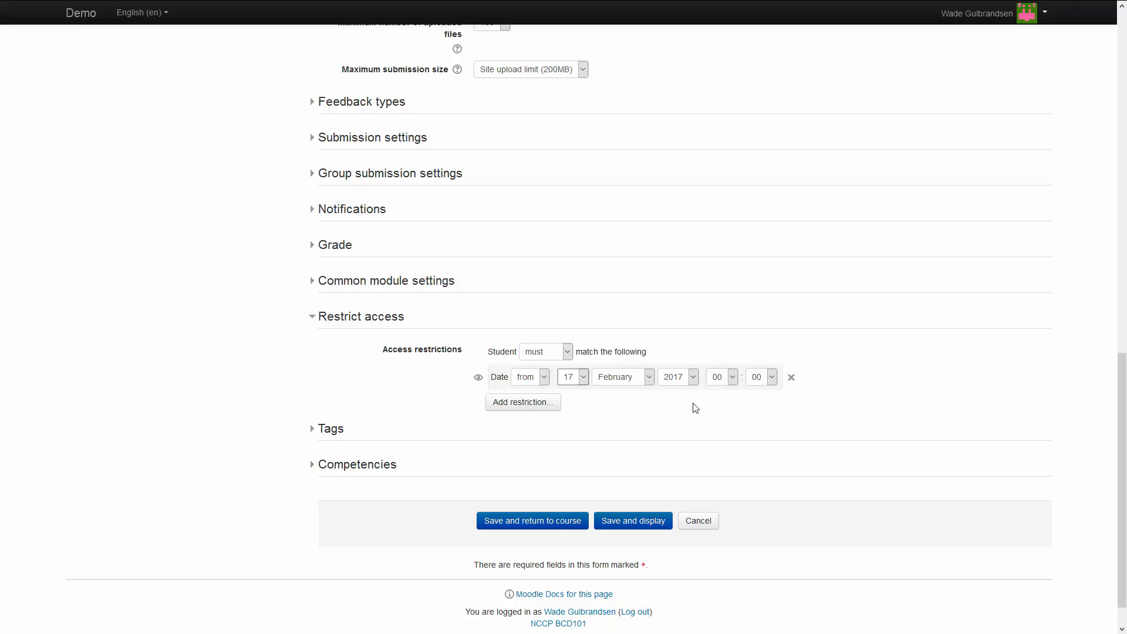
# Add a second Date access restriction and switch it to an until limit.
pyautogui.click(532, 407)
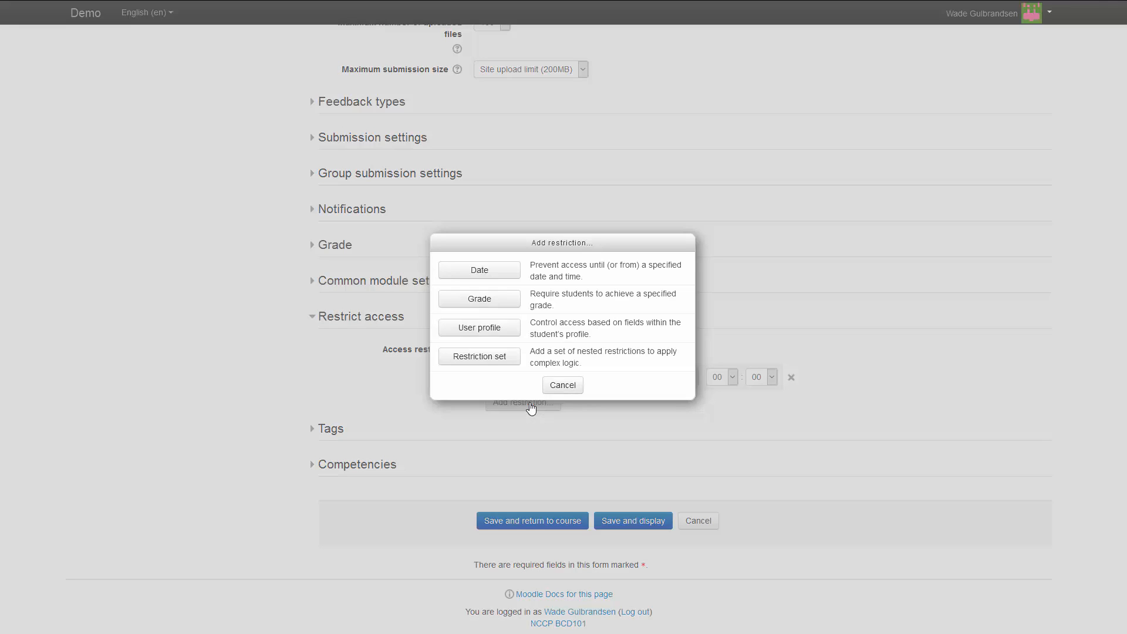
pyautogui.click(480, 273)
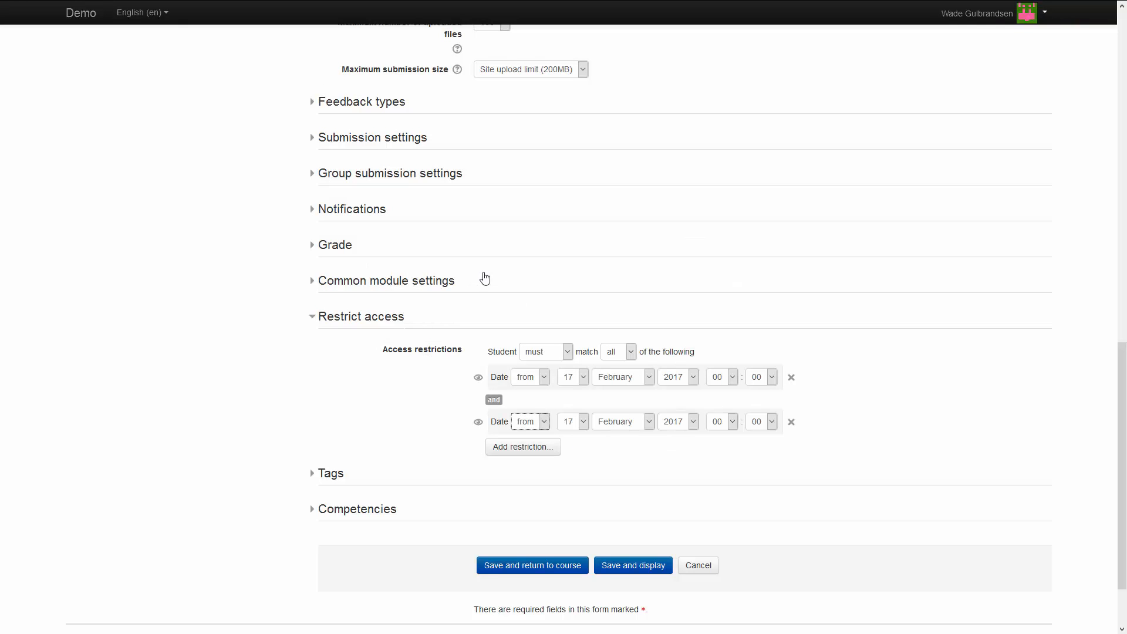
pyautogui.click(544, 422)
pyautogui.click(524, 448)
# Set the until date to 24 February 2017, 23:55.
pyautogui.click(572, 424)
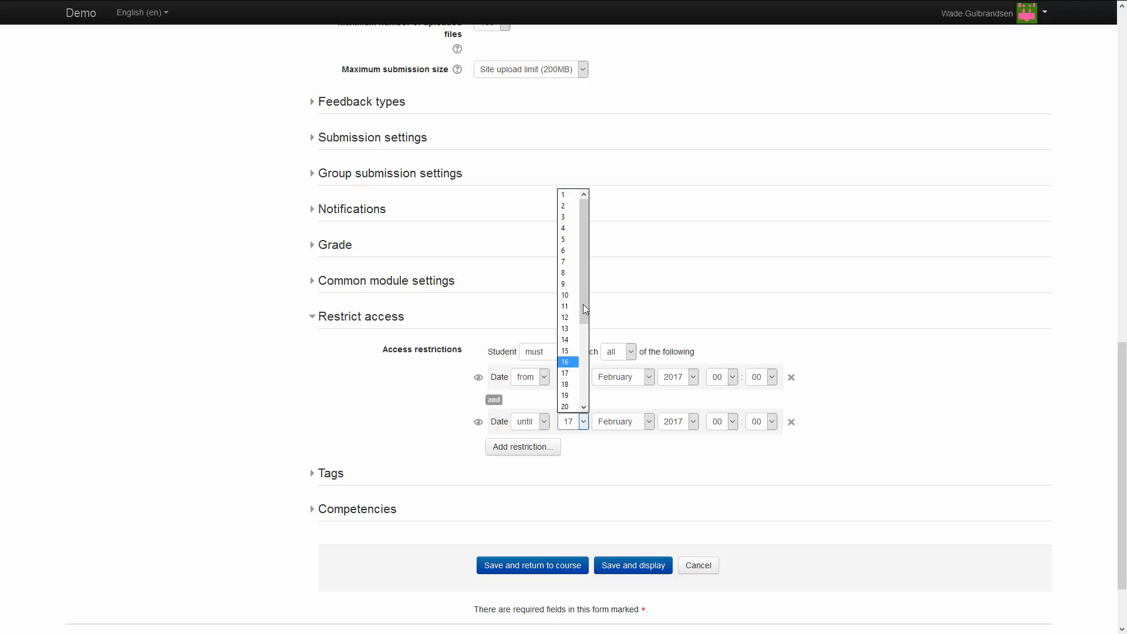
pyautogui.moveTo(582, 304); pyautogui.dragTo(584, 384)
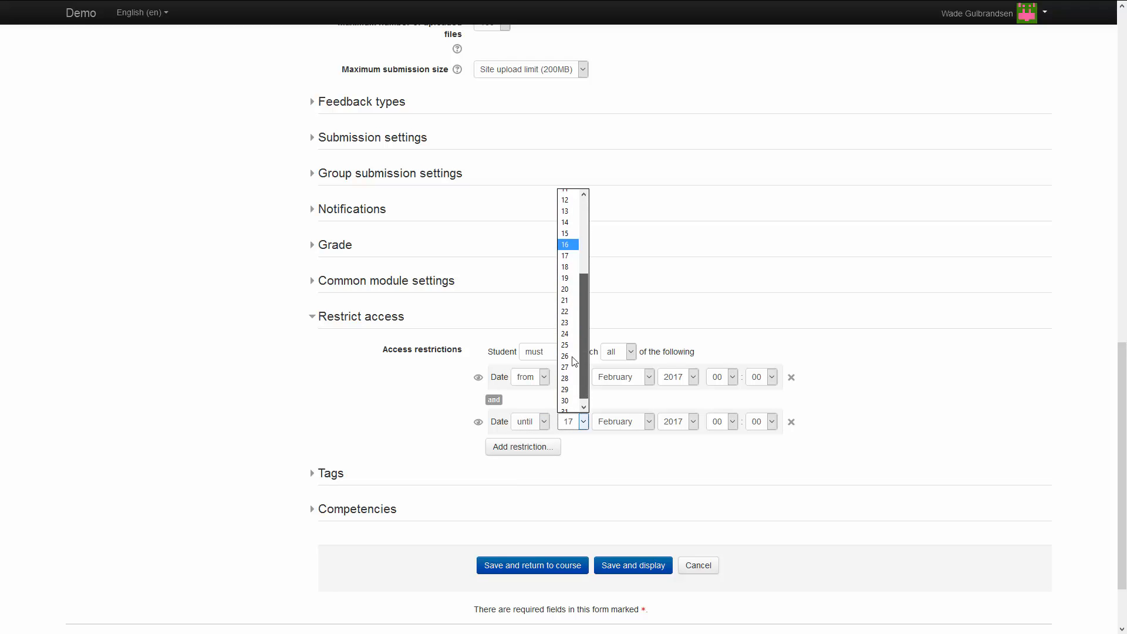
pyautogui.click(565, 336)
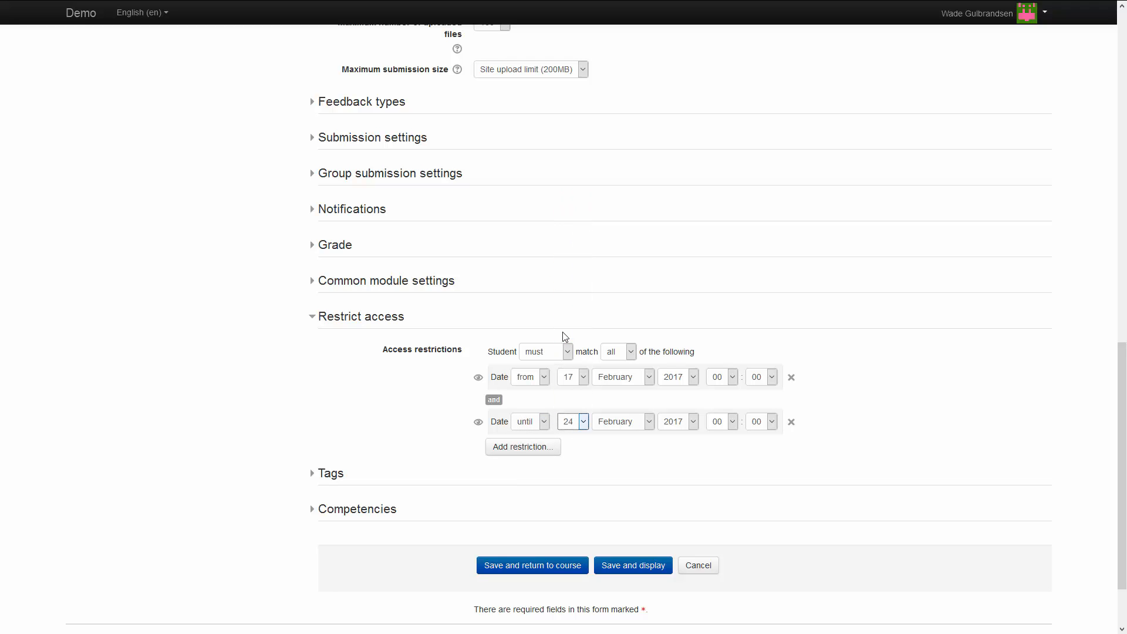
pyautogui.click(732, 422)
pyautogui.click(735, 382)
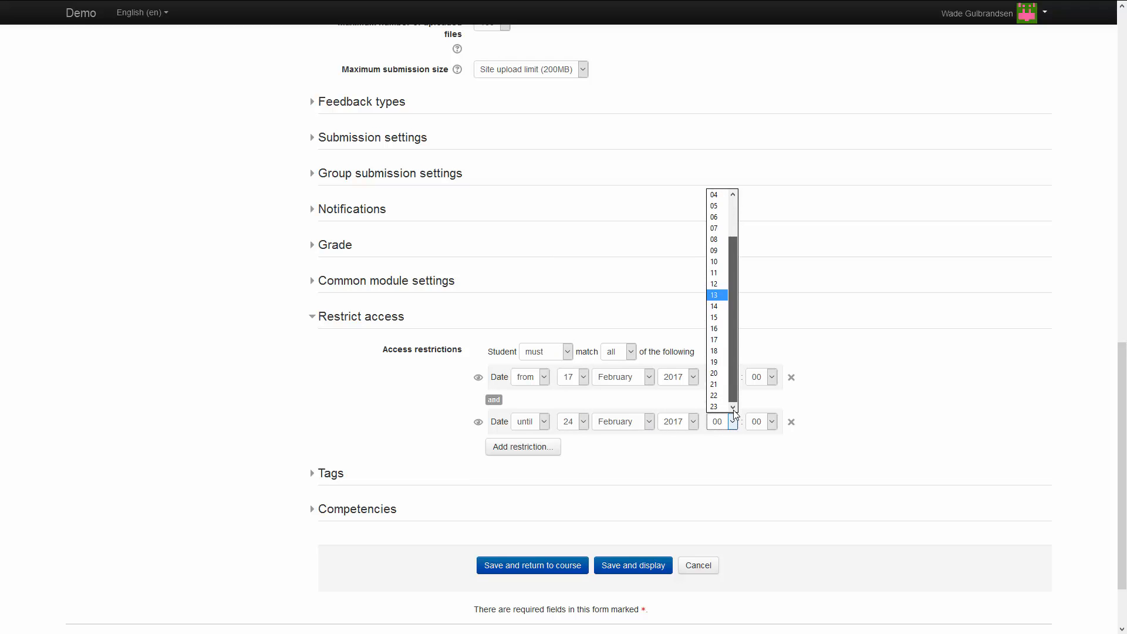
pyautogui.click(712, 406)
pyautogui.click(760, 422)
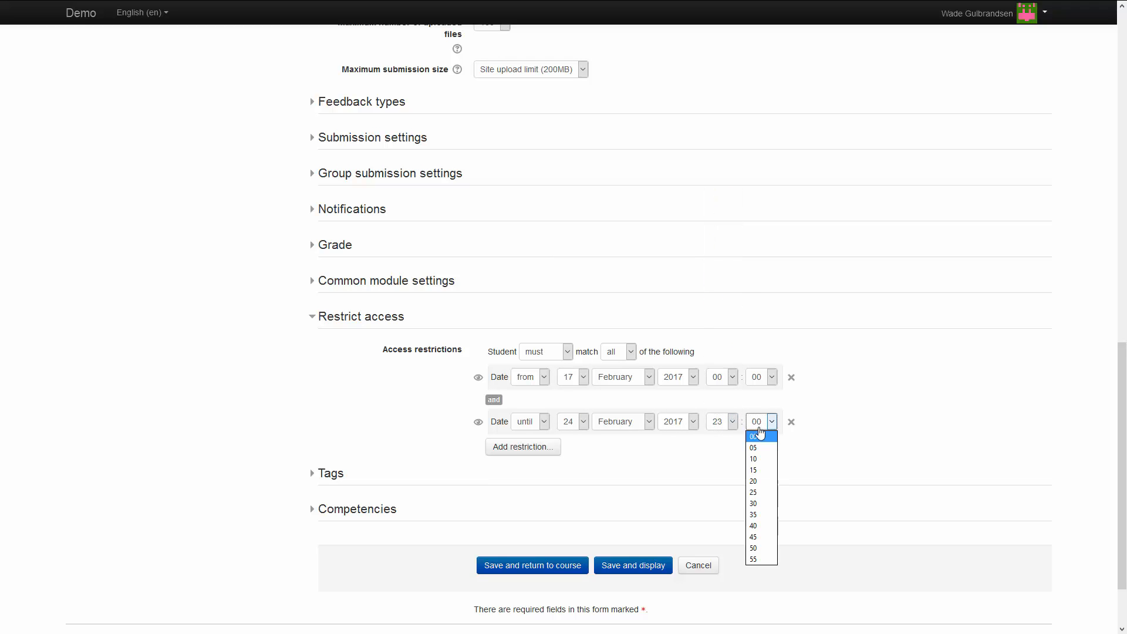
pyautogui.click(755, 559)
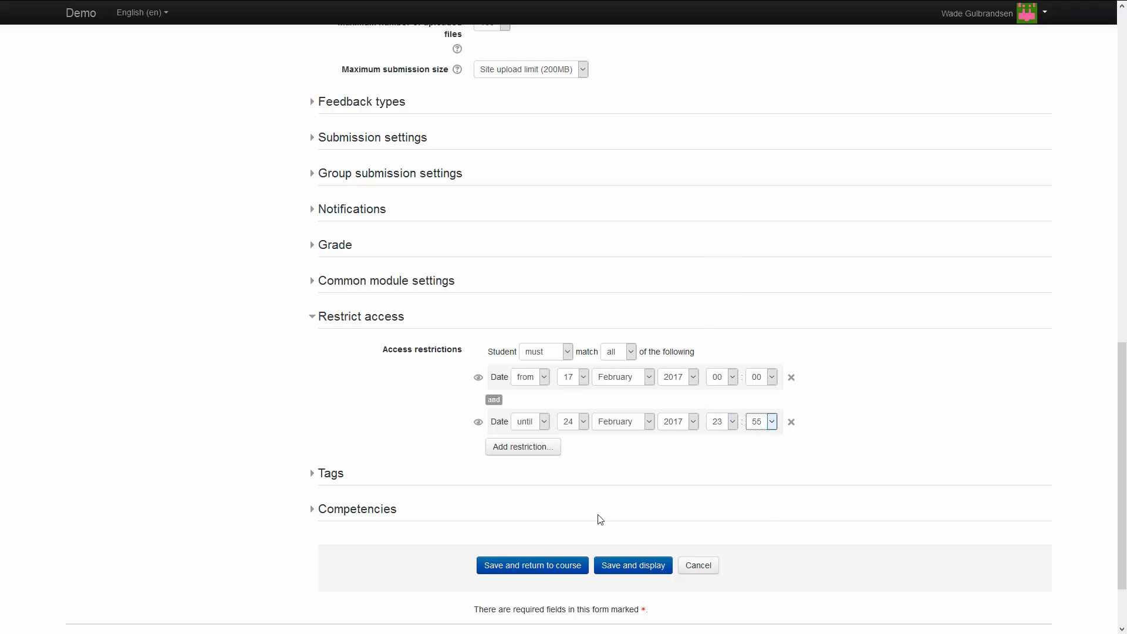
pyautogui.click(638, 490)
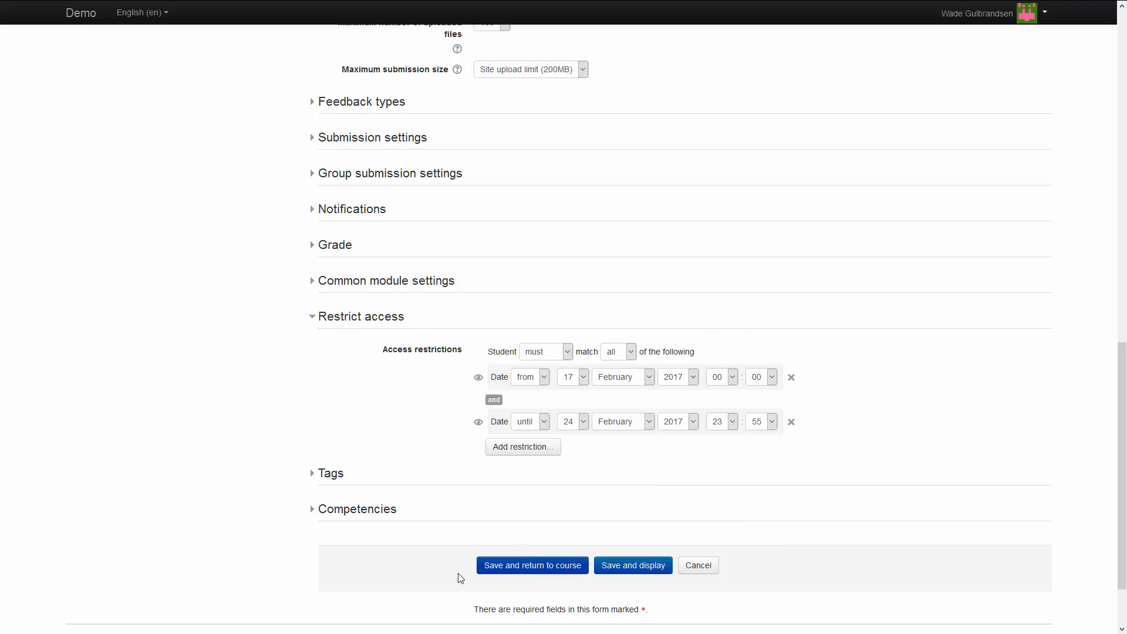
# Save BCD101 Test #2 and return to the course's Test #2 section.
pyautogui.click(533, 572)
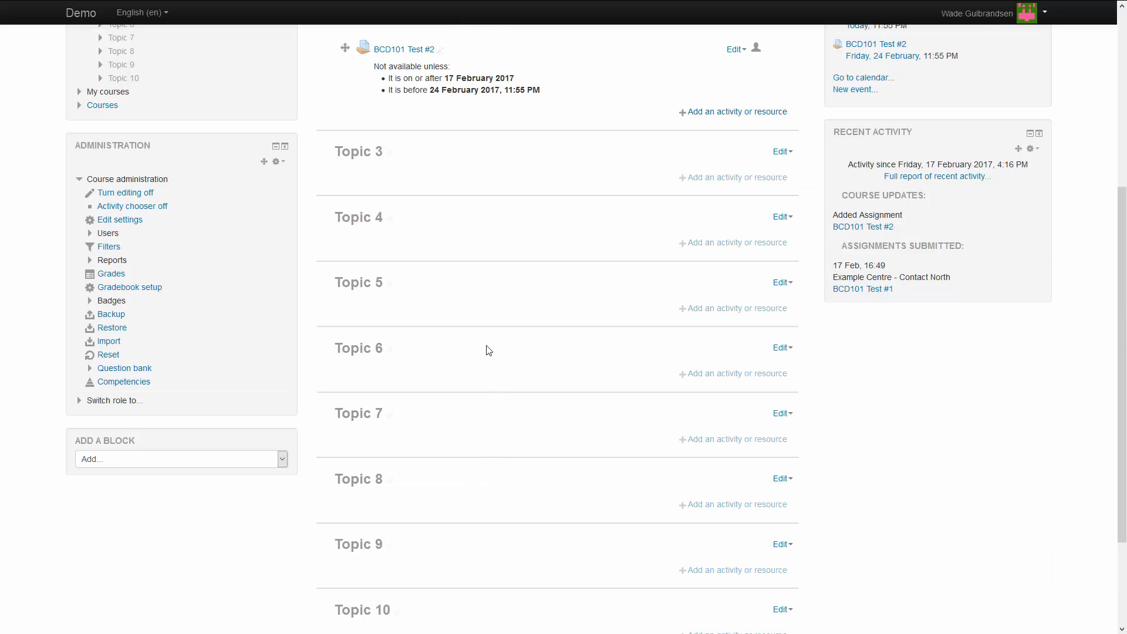
pyautogui.scroll(5, 485, 352)
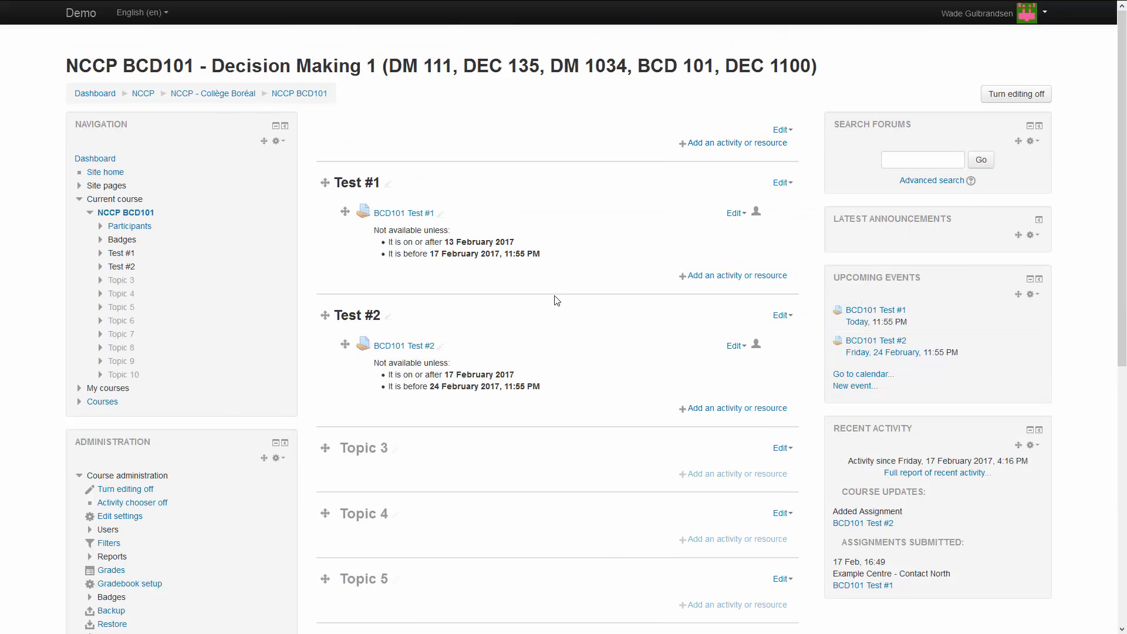